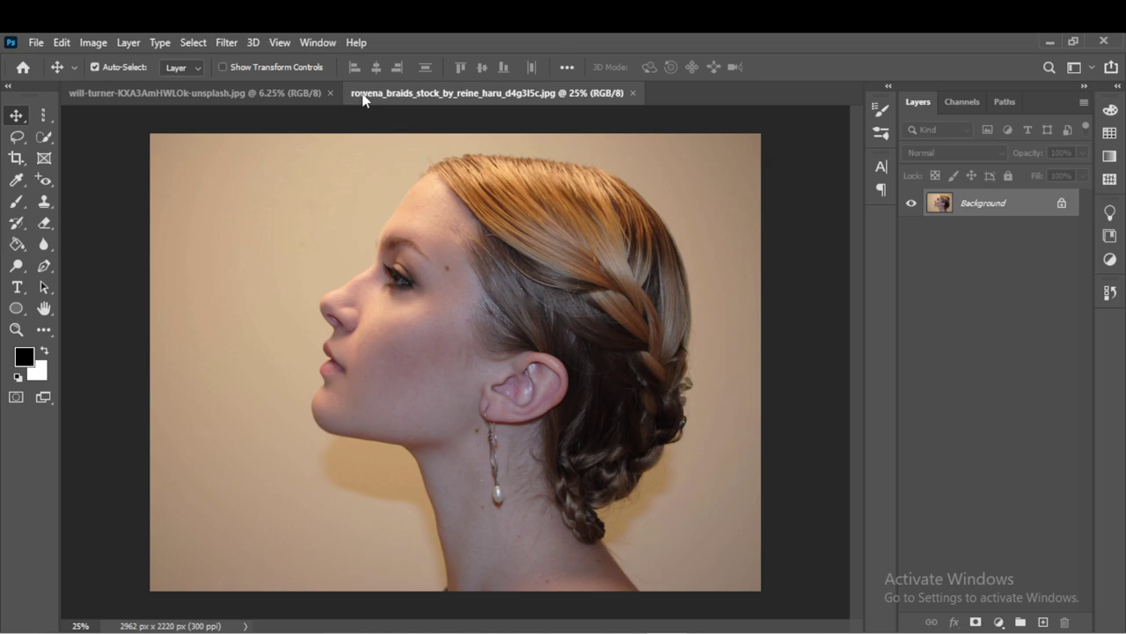
# Step: Select the woman's head, face and neck with the Quick Selection Tool
pyautogui.click(49, 137)
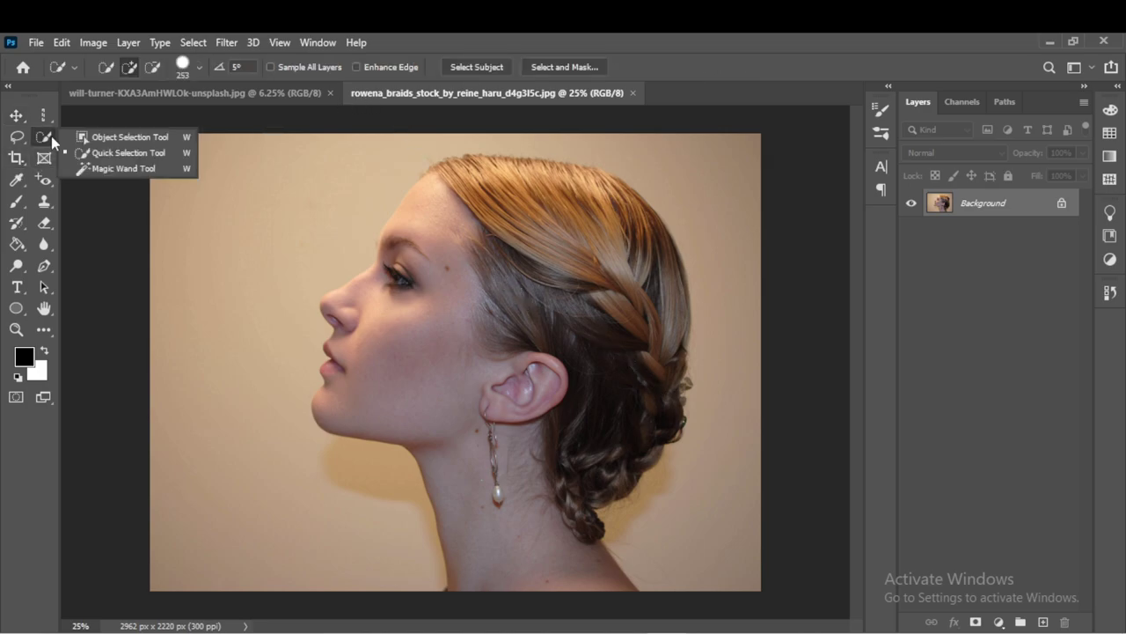
pyautogui.click(107, 152)
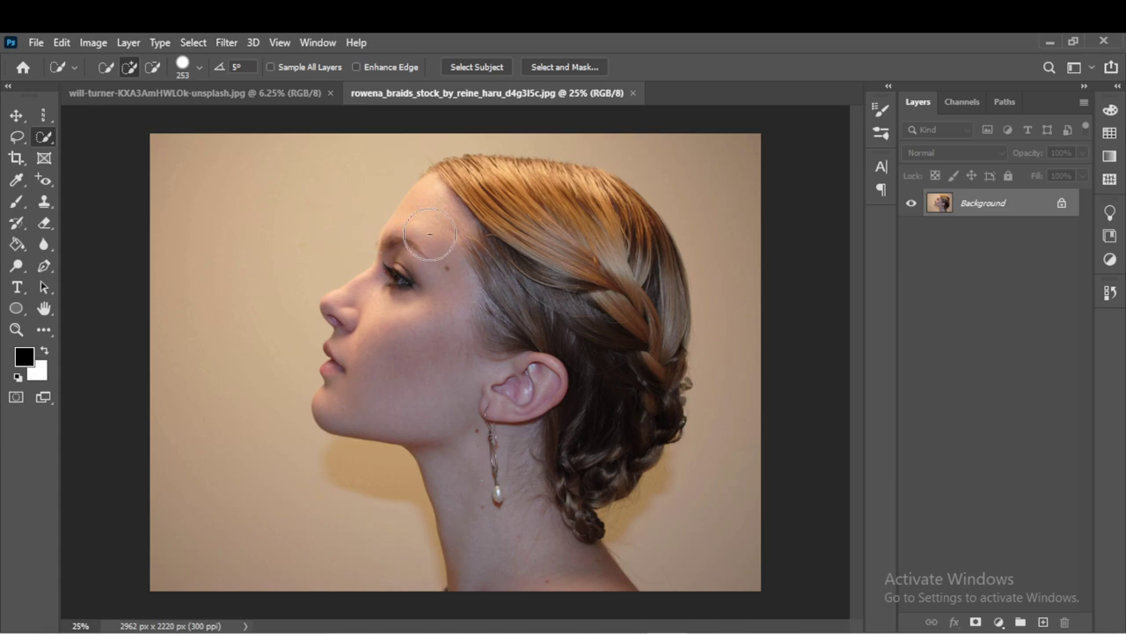
pyautogui.moveTo(430, 234)
pyautogui.mouseDown()
pyautogui.moveTo(495, 411)
pyautogui.moveTo(594, 196)
pyautogui.moveTo(571, 242)
pyautogui.mouseUp()
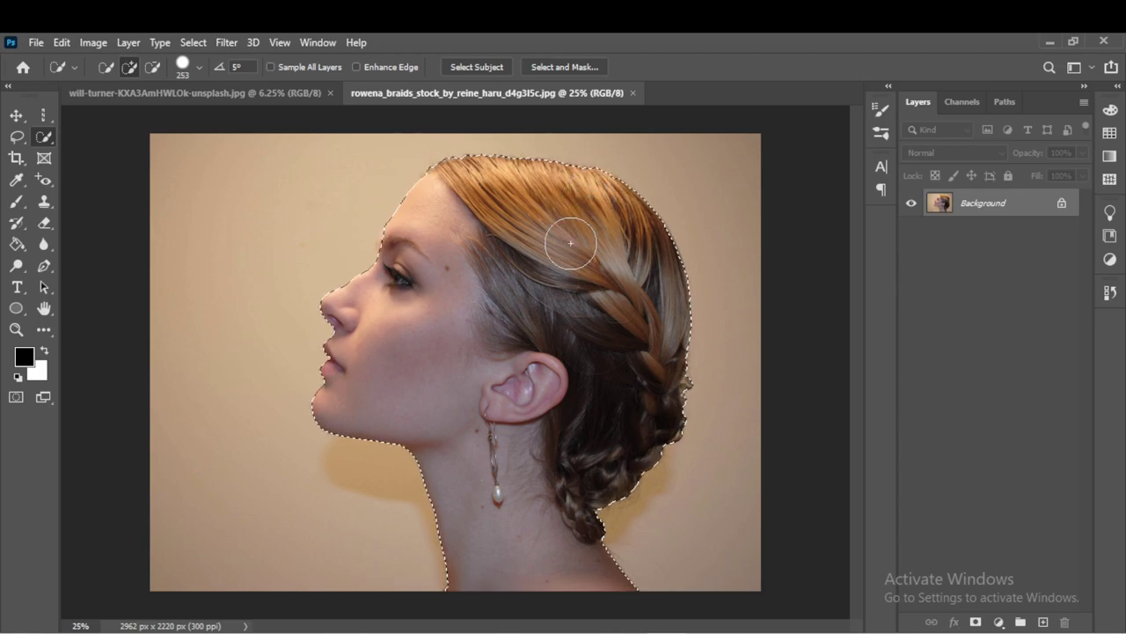
pyautogui.scroll(-4, 413, 256)
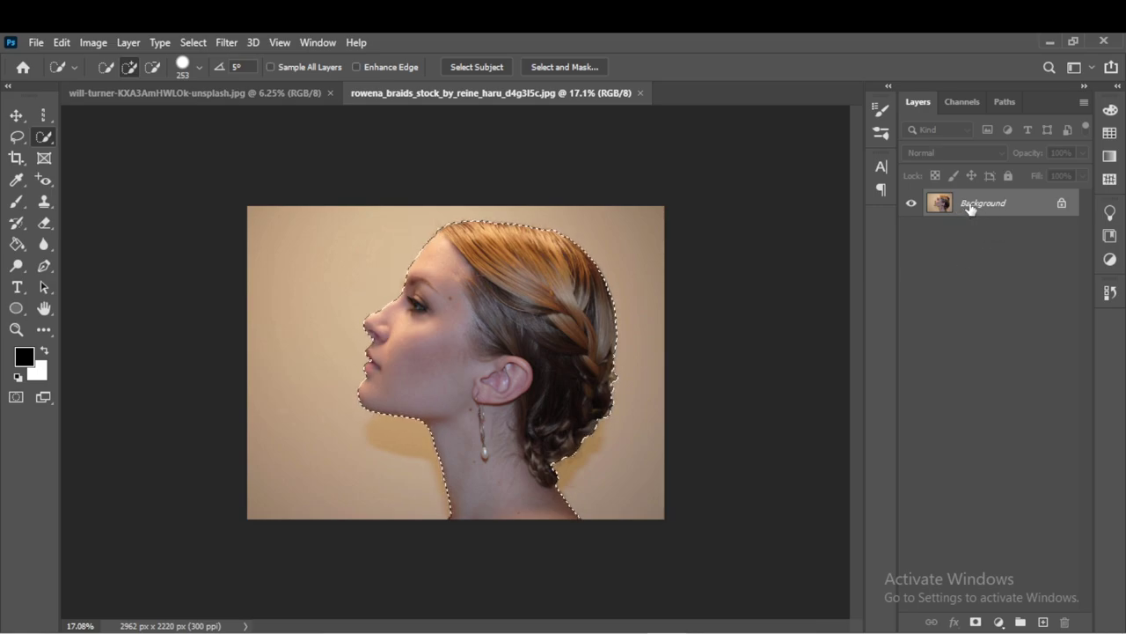
# Step: Copy the selection to Layer 1, hide the Background, and make Layer 1 active
pyautogui.hotkey('ctrl', 'j')
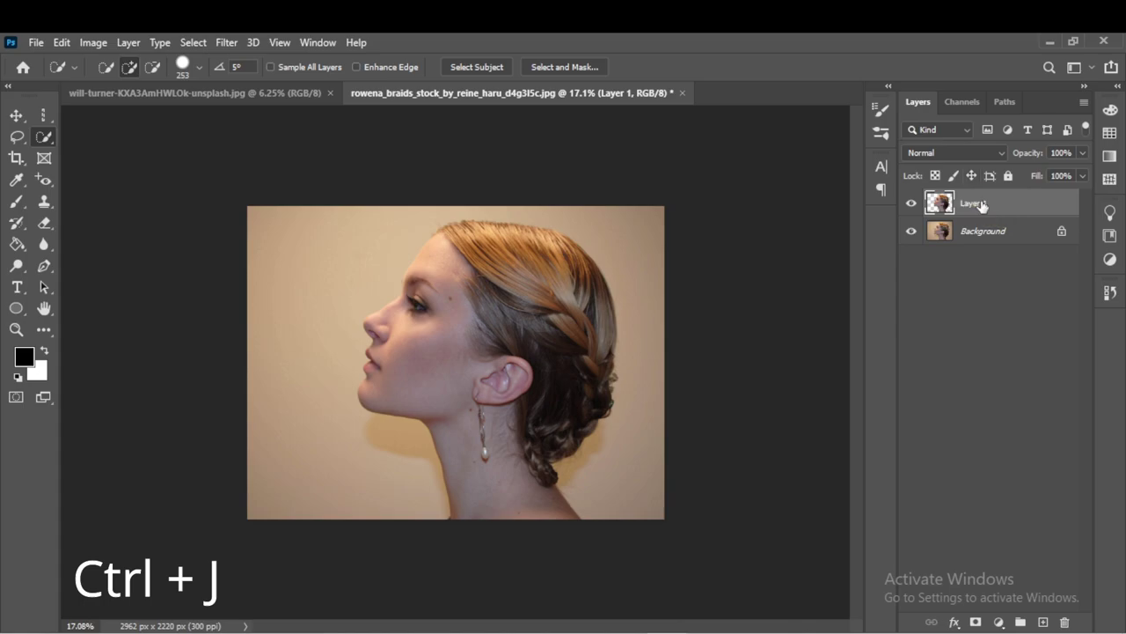
pyautogui.click(1010, 232)
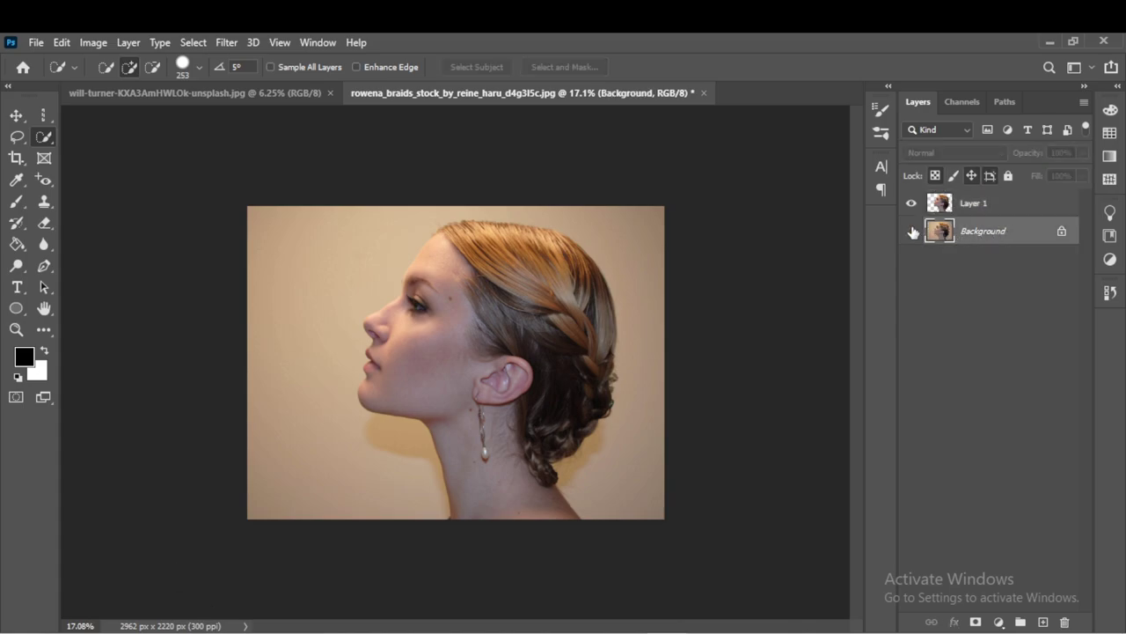
pyautogui.click(911, 230)
pyautogui.click(975, 202)
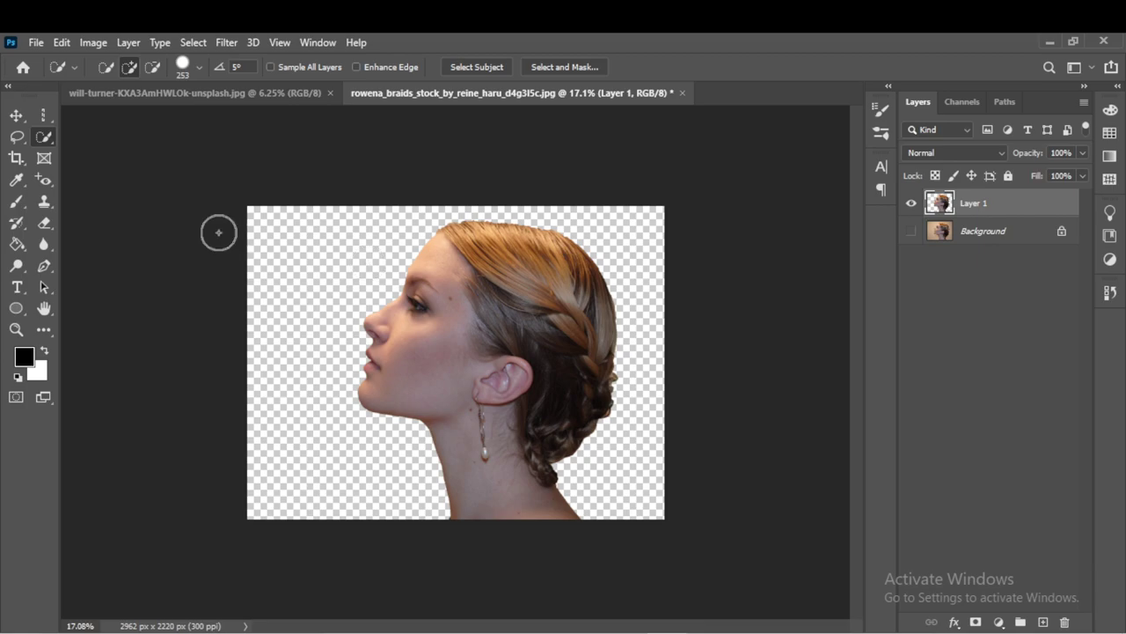
# Step: Crop outward on the right, top and left to make the canvas 4601 × 2676 px
pyautogui.click(17, 160)
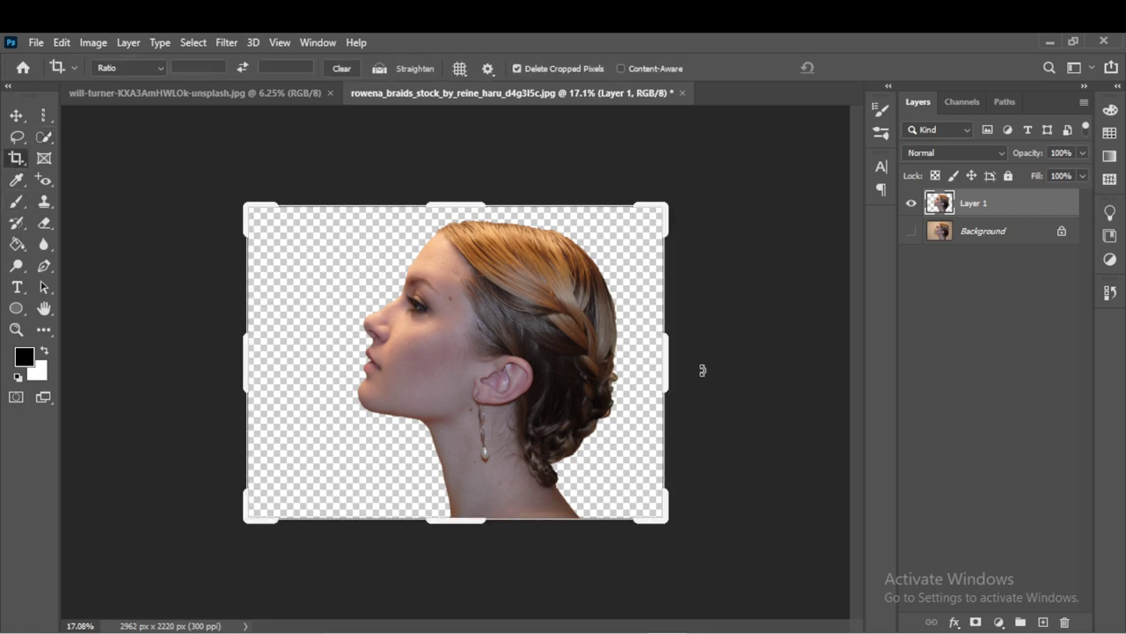
pyautogui.moveTo(666, 363)
pyautogui.mouseDown()
pyautogui.moveTo(735, 370)
pyautogui.moveTo(730, 379)
pyautogui.mouseUp()
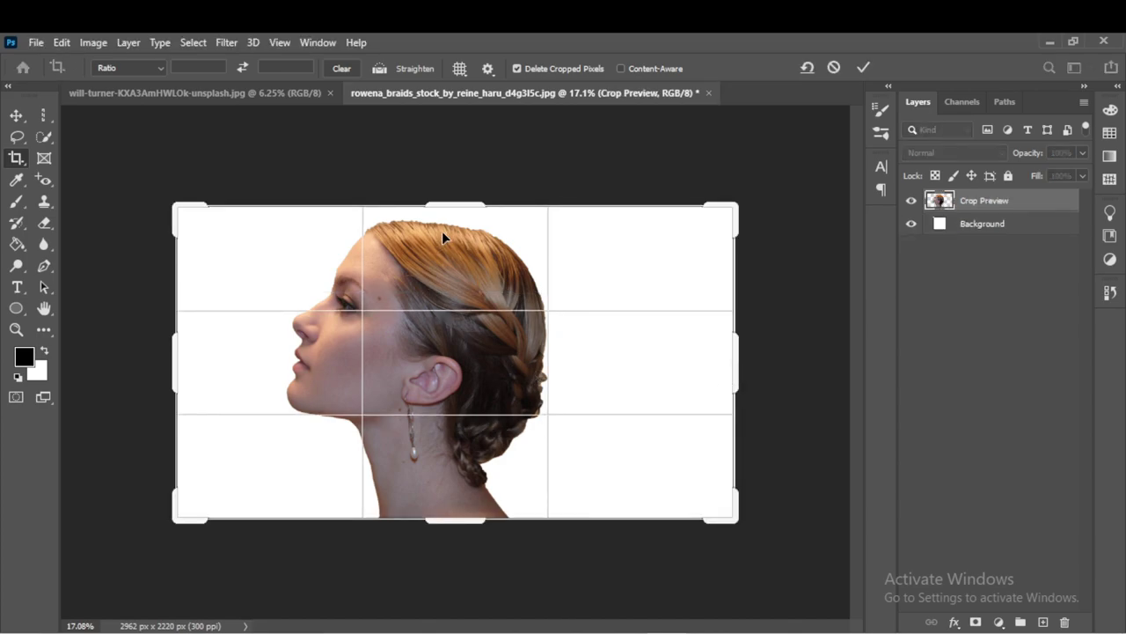
pyautogui.moveTo(459, 204); pyautogui.dragTo(457, 172)
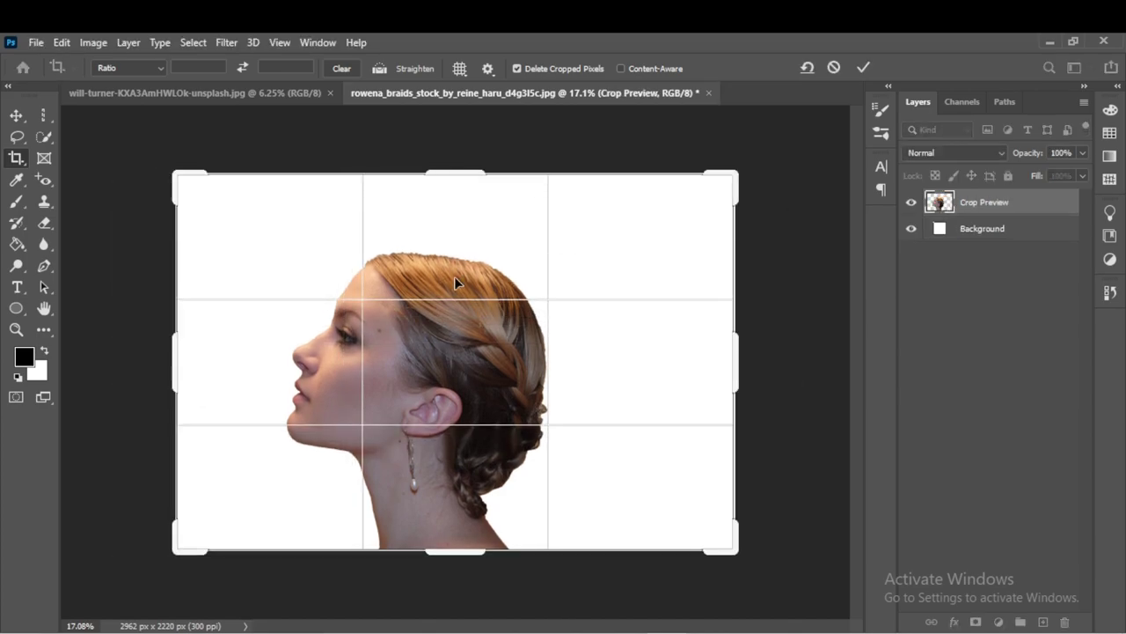
pyautogui.moveTo(179, 366); pyautogui.dragTo(134, 368)
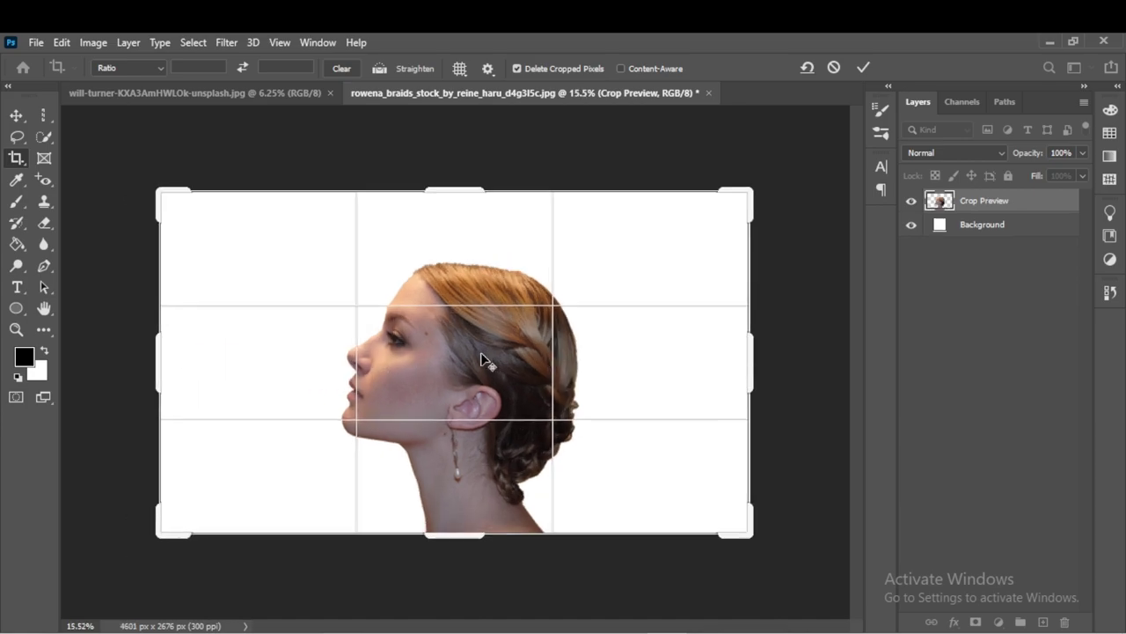
pyautogui.click(865, 63)
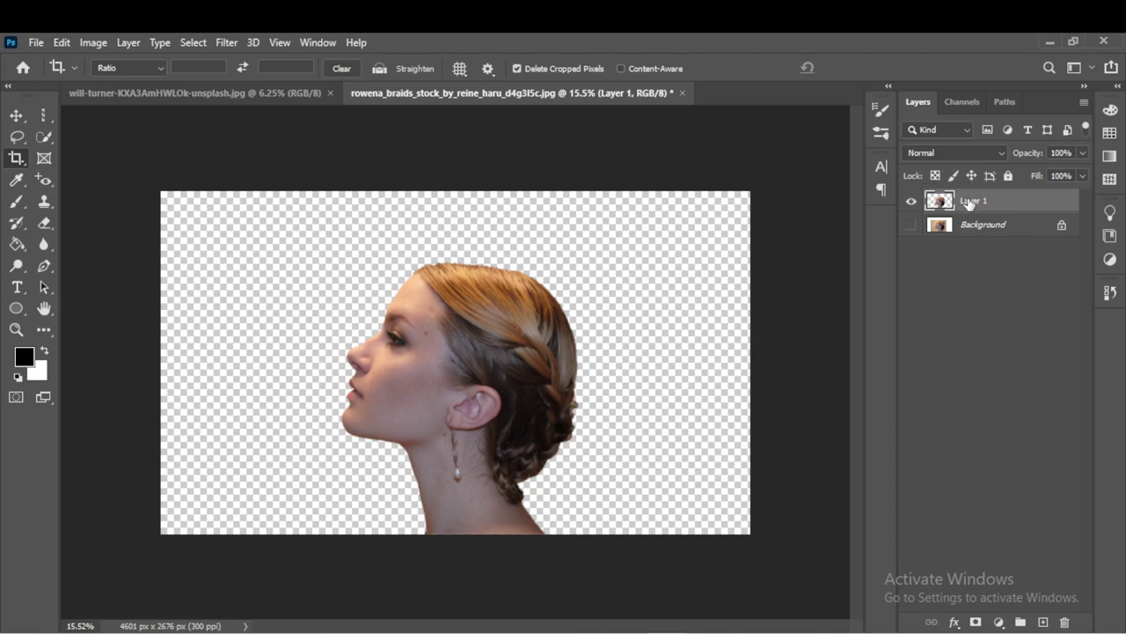
# Step: Add a white Solid Color fill layer (Color Fill 1) and move Layer 1 above it
pyautogui.press('b')
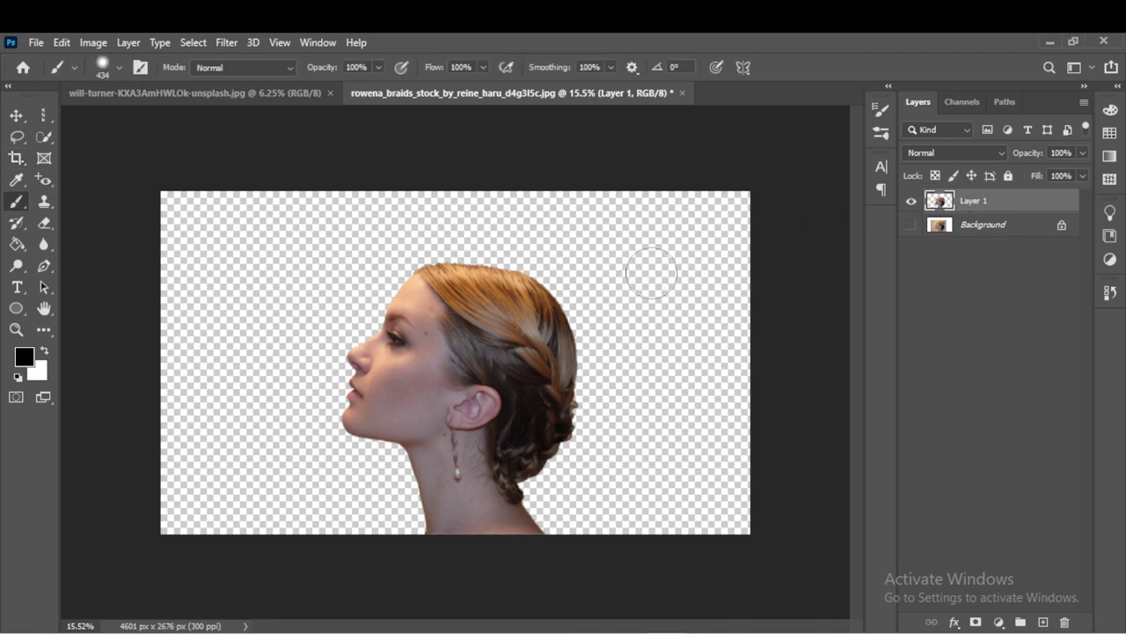
pyautogui.press('v')
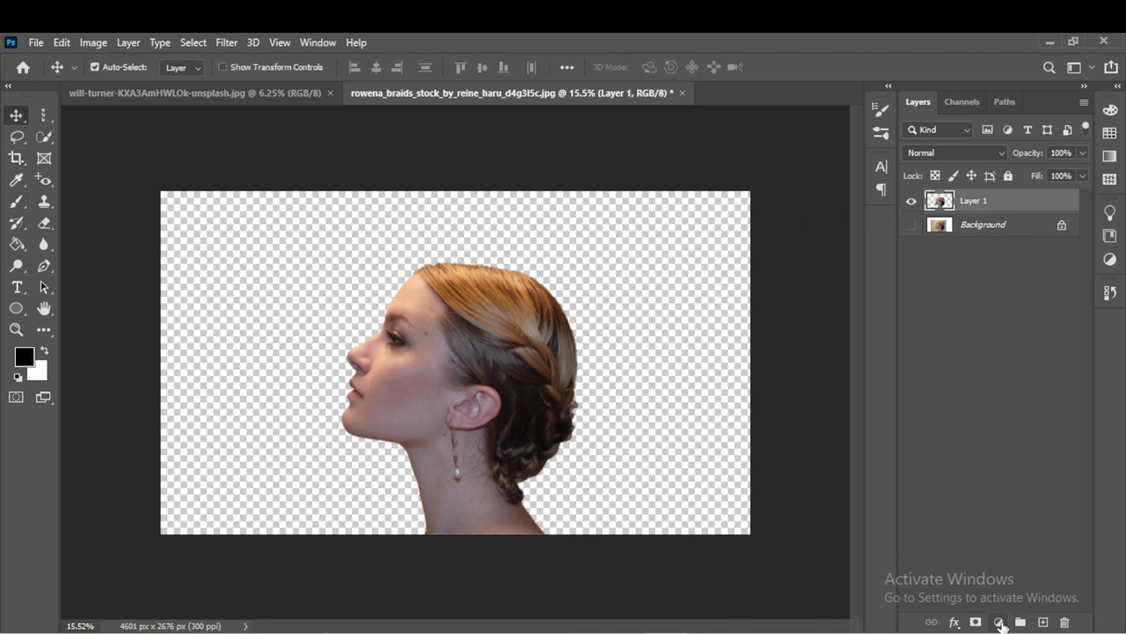
pyautogui.click(1000, 622)
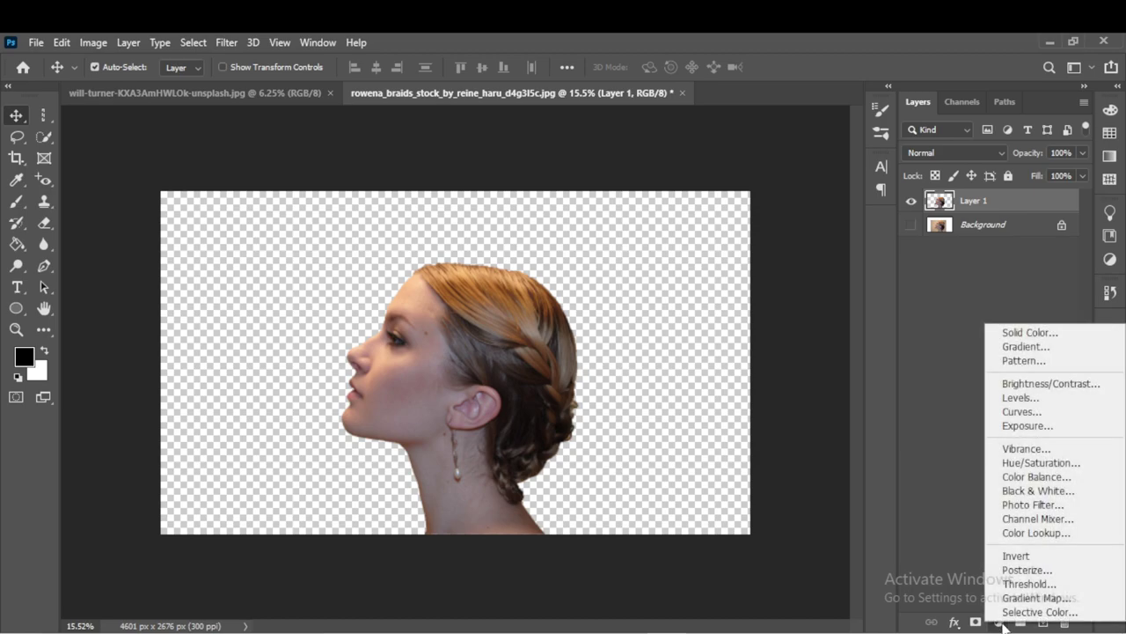
pyautogui.click(999, 333)
pyautogui.moveTo(711, 364)
pyautogui.mouseDown()
pyautogui.moveTo(690, 335)
pyautogui.moveTo(613, 290)
pyautogui.mouseUp()
pyautogui.click(1022, 322)
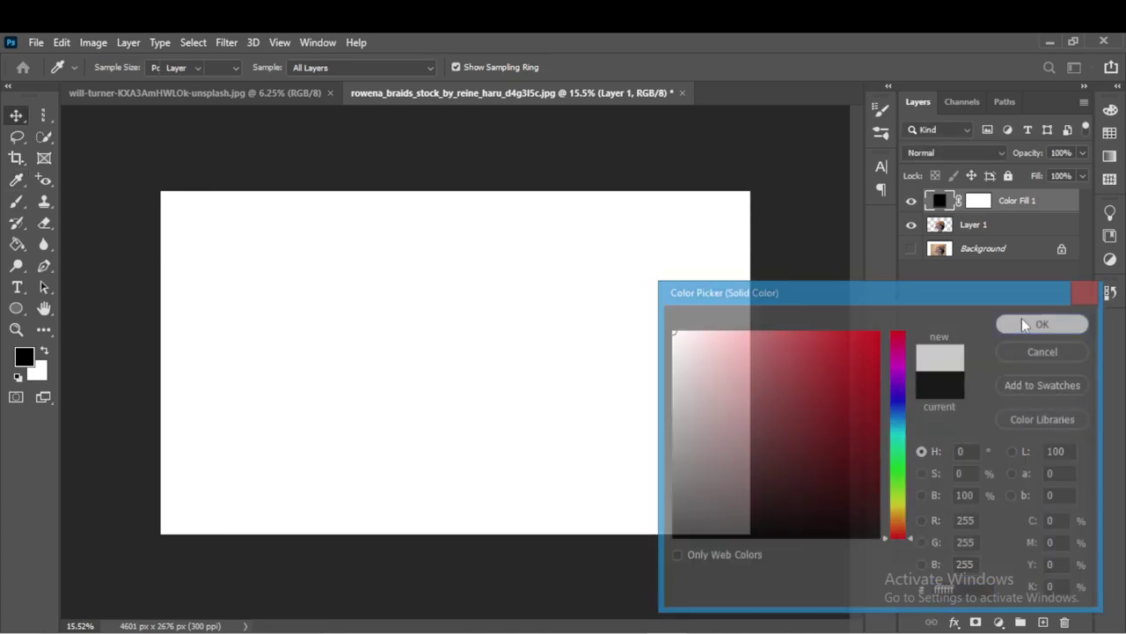
pyautogui.moveTo(1007, 227); pyautogui.dragTo(1009, 201)
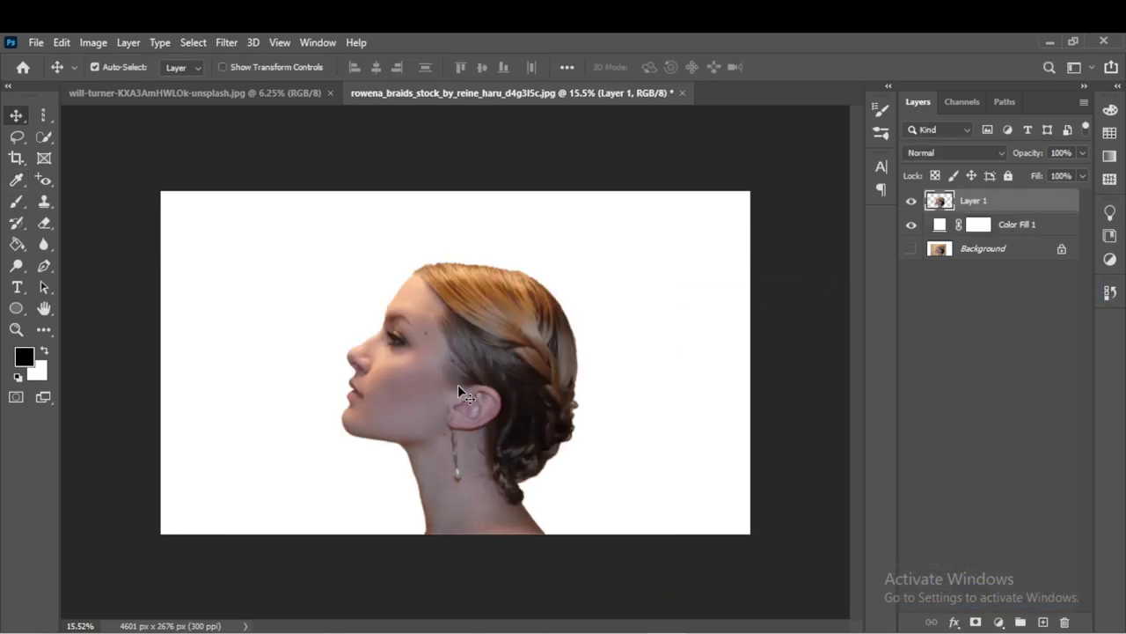
pyautogui.scroll(2, 454, 381)
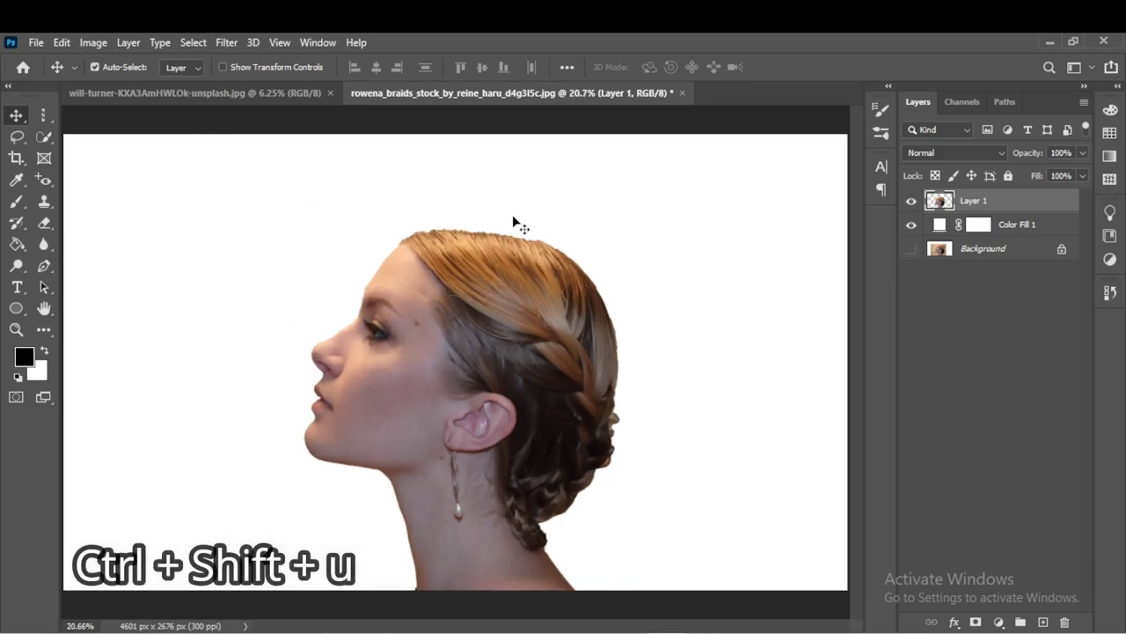
# Step: Desaturate Layer 1 and bring the mountain photo into the portrait document as Layer 2
pyautogui.hotkey('ctrl', 'shift', 'u')
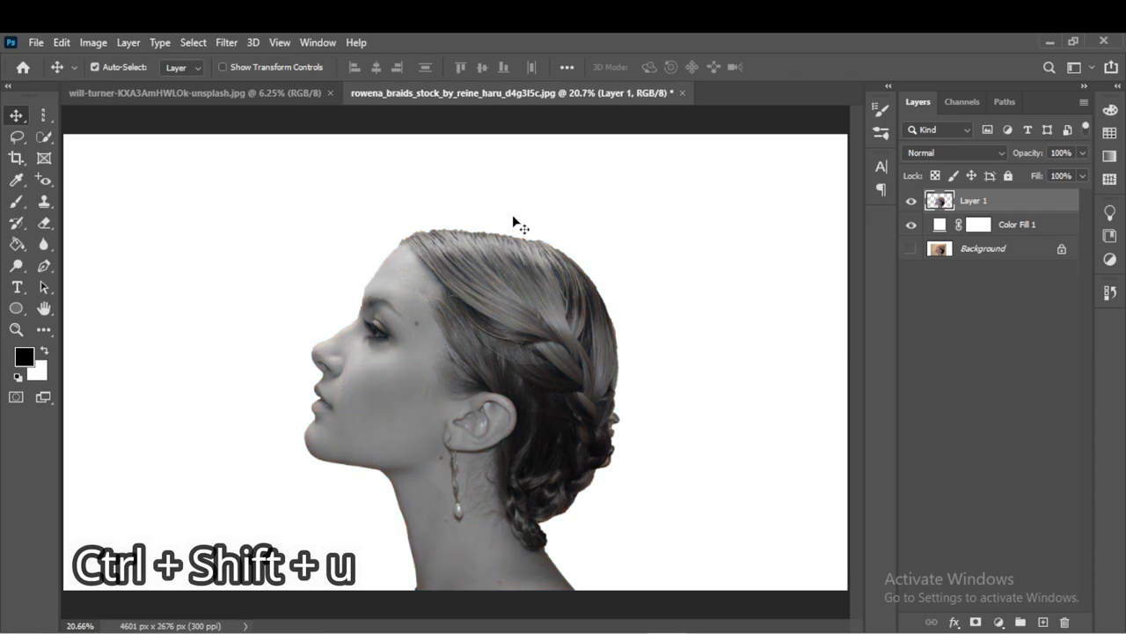
pyautogui.scroll(-2, 495, 233)
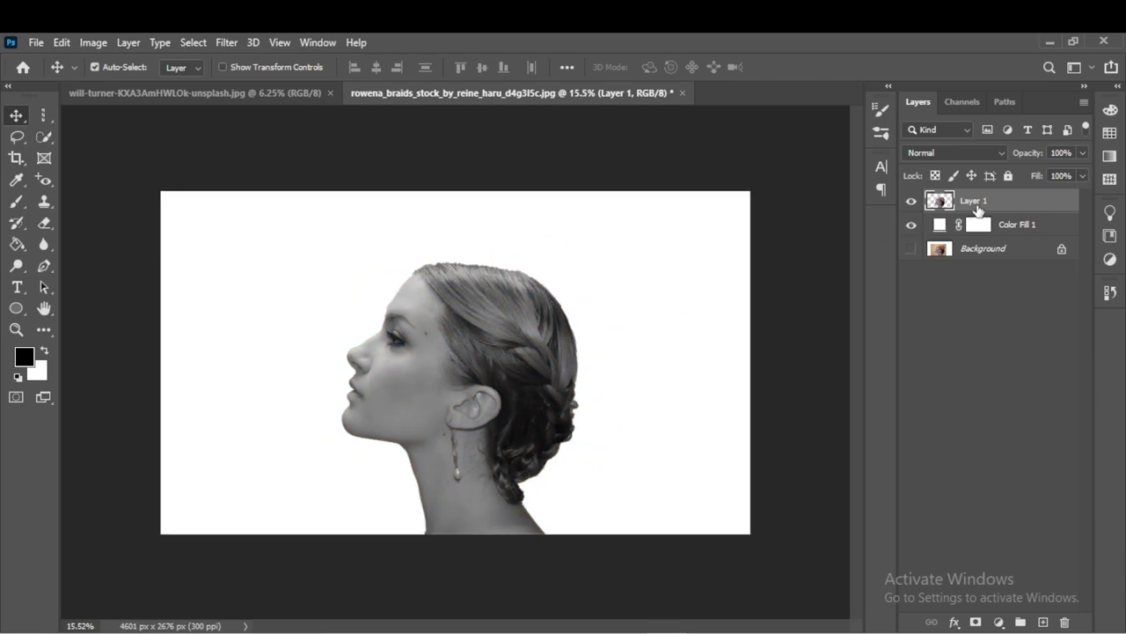
pyautogui.click(183, 93)
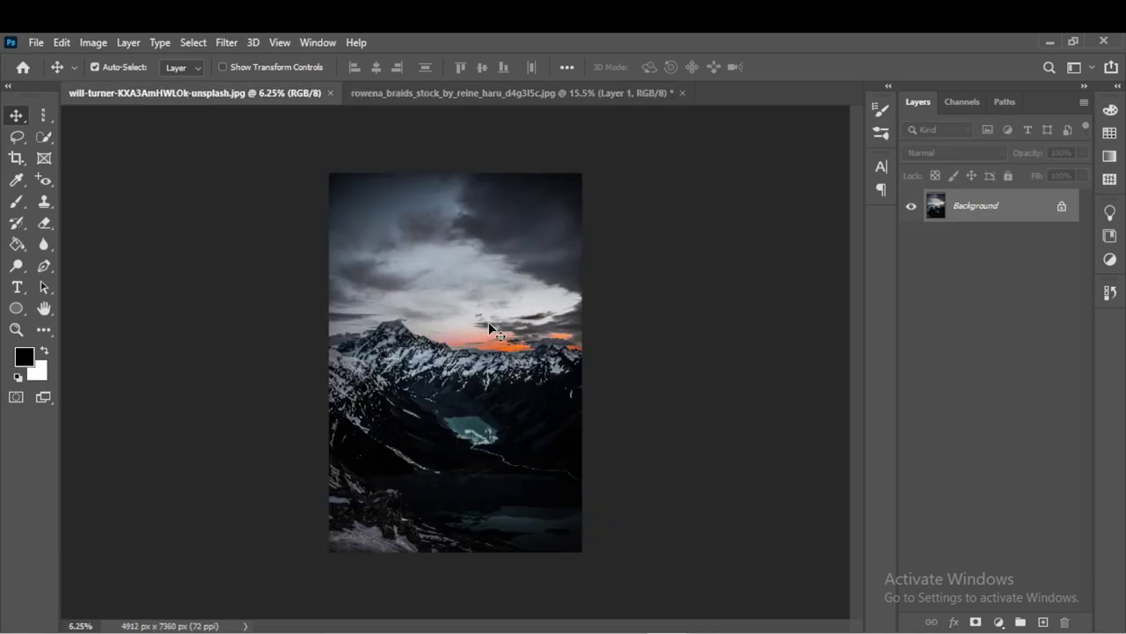
pyautogui.moveTo(445, 411); pyautogui.dragTo(519, 98)
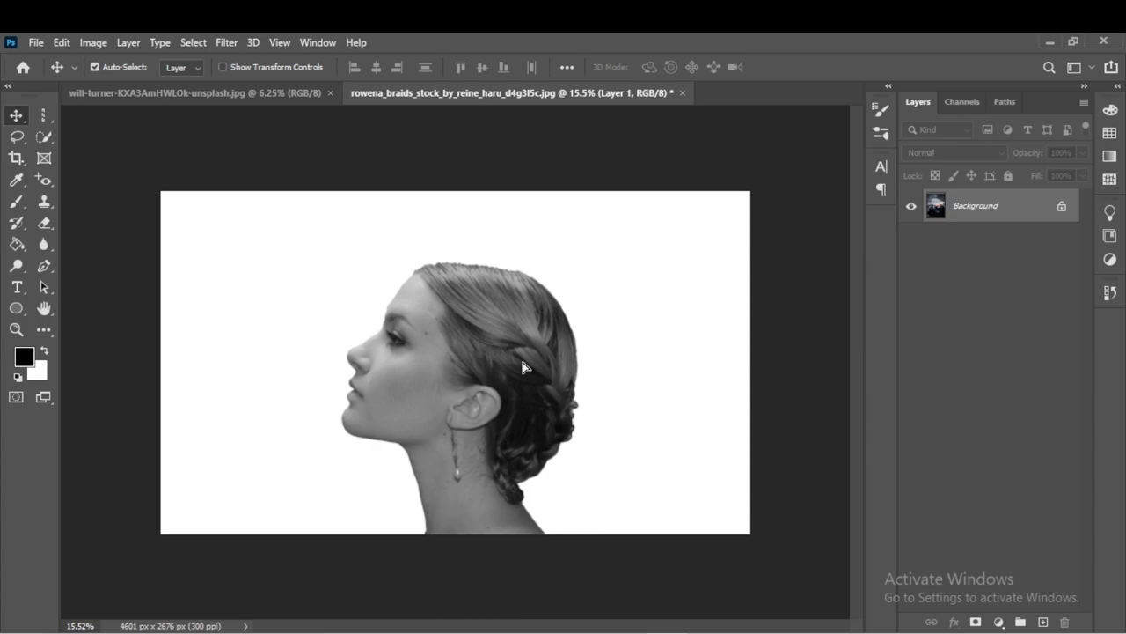
pyautogui.moveTo(522, 366); pyautogui.dragTo(528, 360)
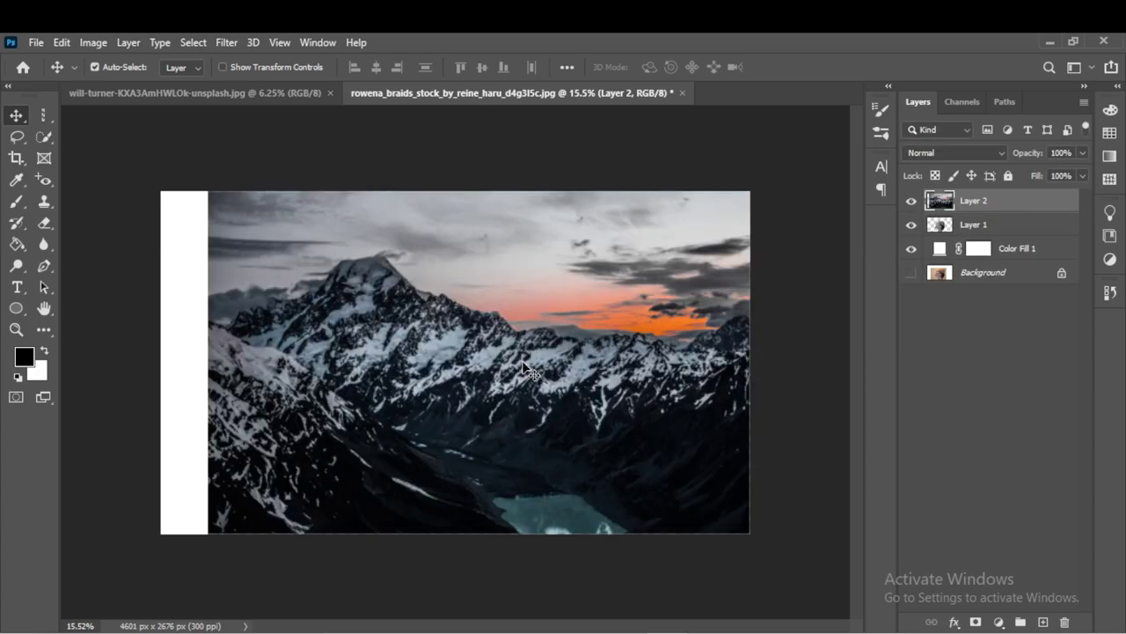
# Step: Set the mountain layer's opacity to 57%
pyautogui.click(1082, 153)
pyautogui.moveTo(1082, 176); pyautogui.dragTo(1047, 176)
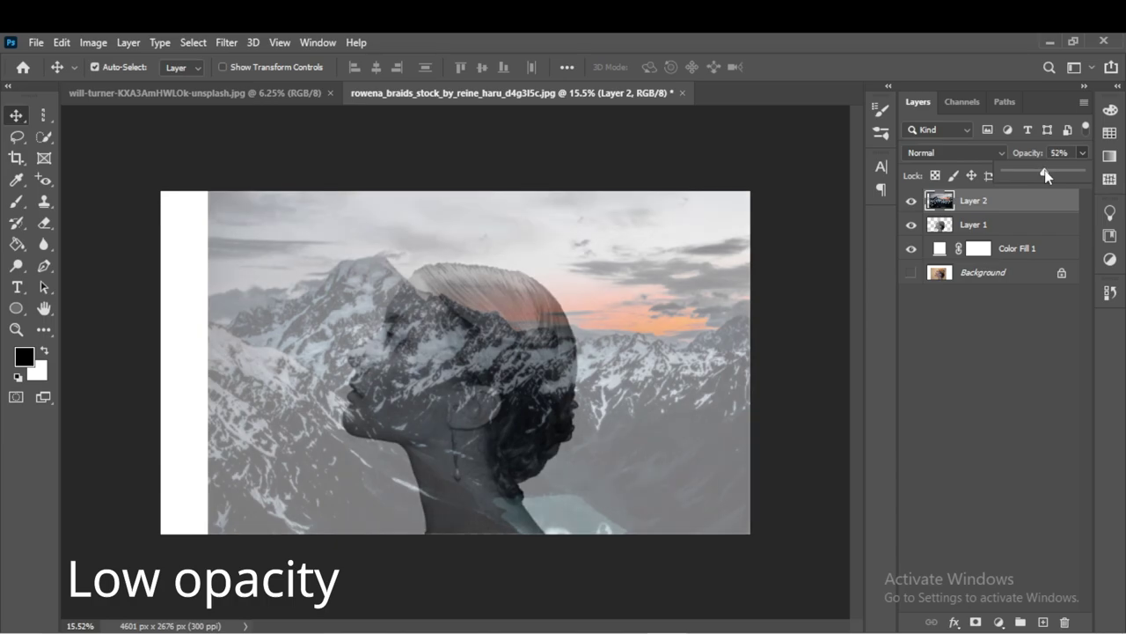
pyautogui.moveTo(1047, 176); pyautogui.dragTo(1049, 175)
pyautogui.click(442, 336)
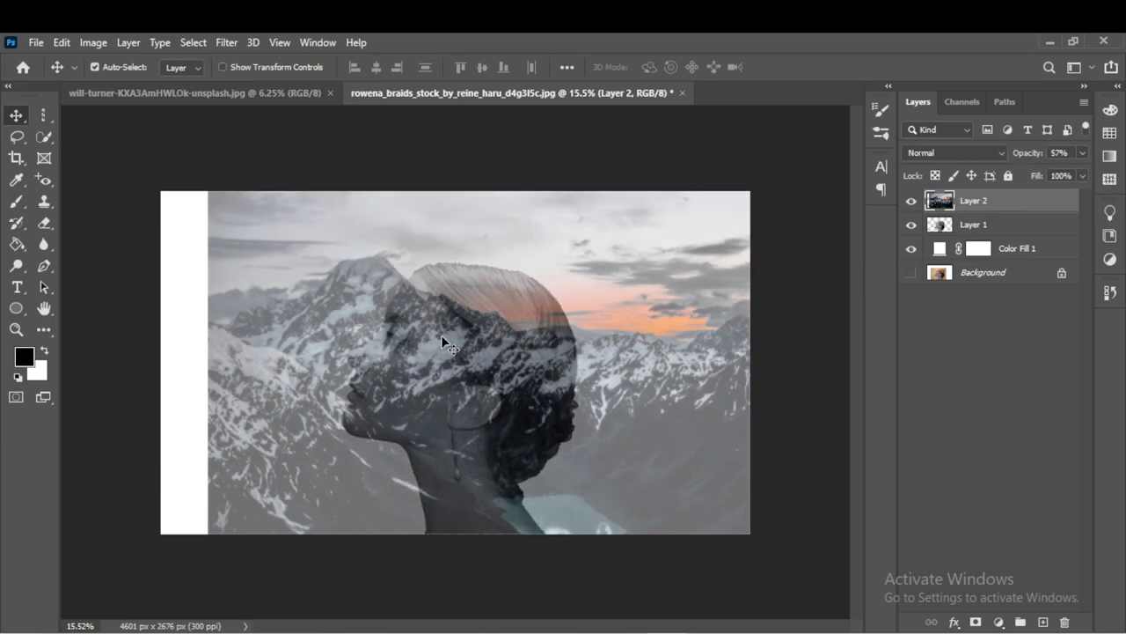
pyautogui.moveTo(440, 334); pyautogui.dragTo(441, 334)
# Step: Free-transform Layer 2 to 38.69% width, positioned over the woman's head
pyautogui.hotkey('ctrl', 't')
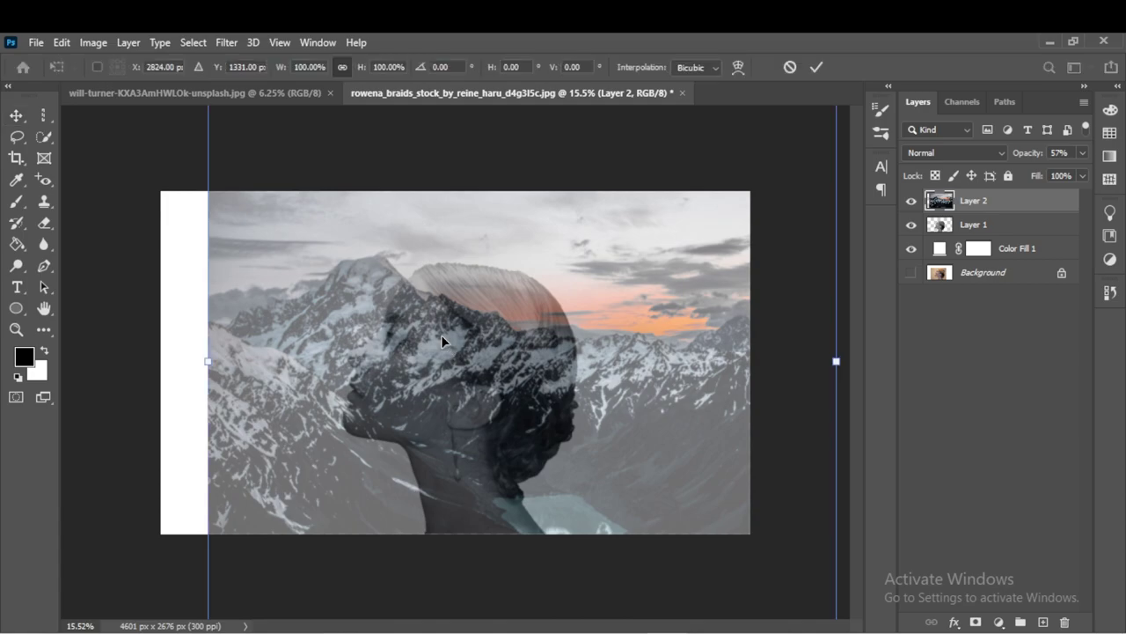
pyautogui.moveTo(203, 360); pyautogui.dragTo(287, 376)
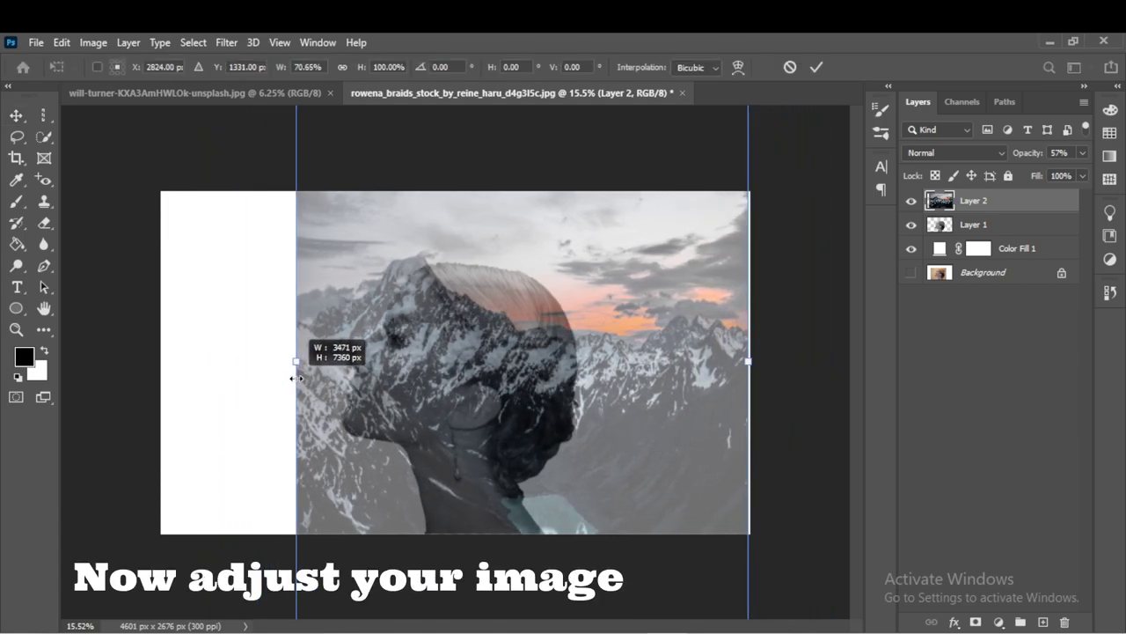
pyautogui.moveTo(287, 375); pyautogui.dragTo(321, 382)
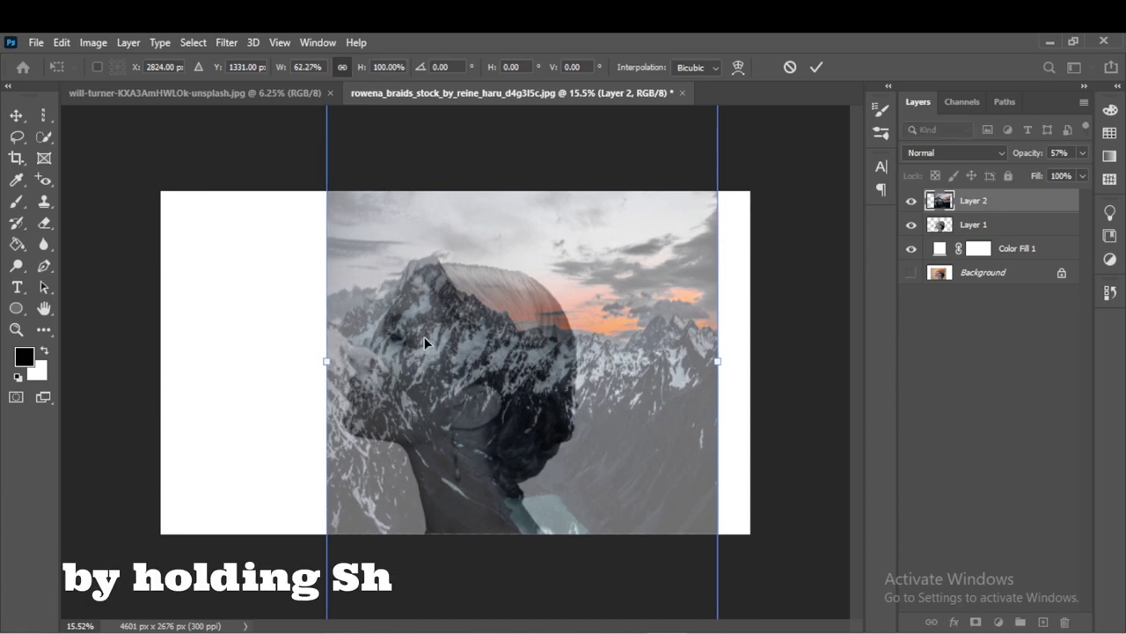
pyautogui.moveTo(424, 336); pyautogui.dragTo(412, 346)
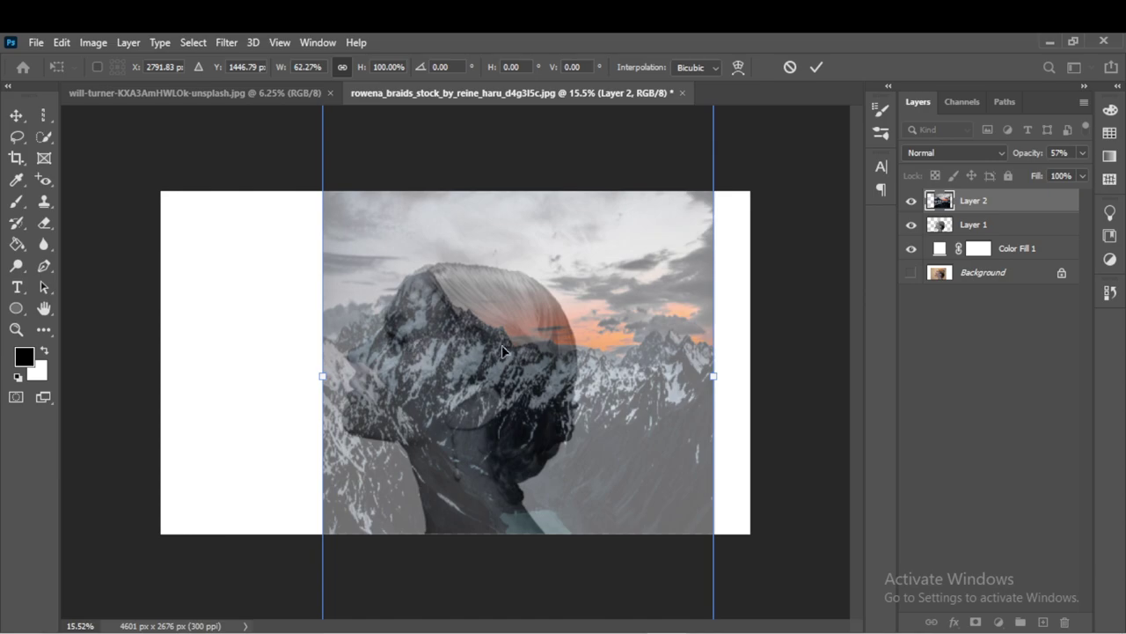
pyautogui.moveTo(319, 375); pyautogui.dragTo(359, 378)
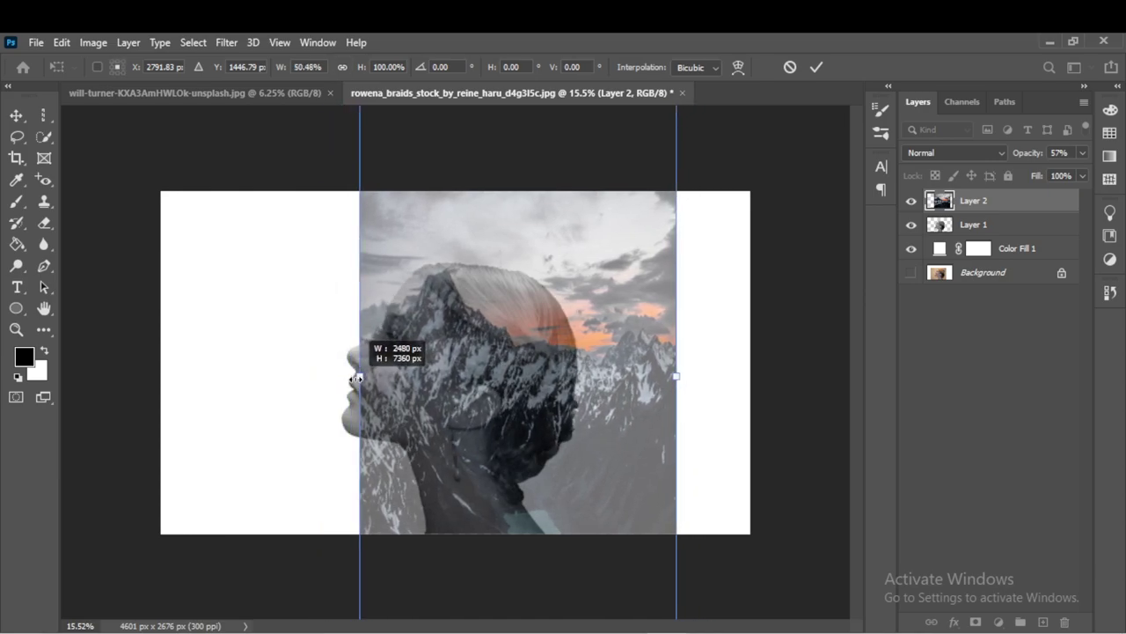
pyautogui.moveTo(359, 378); pyautogui.dragTo(358, 376)
pyautogui.moveTo(451, 417)
pyautogui.mouseDown()
pyautogui.moveTo(432, 410)
pyautogui.moveTo(440, 421)
pyautogui.mouseUp()
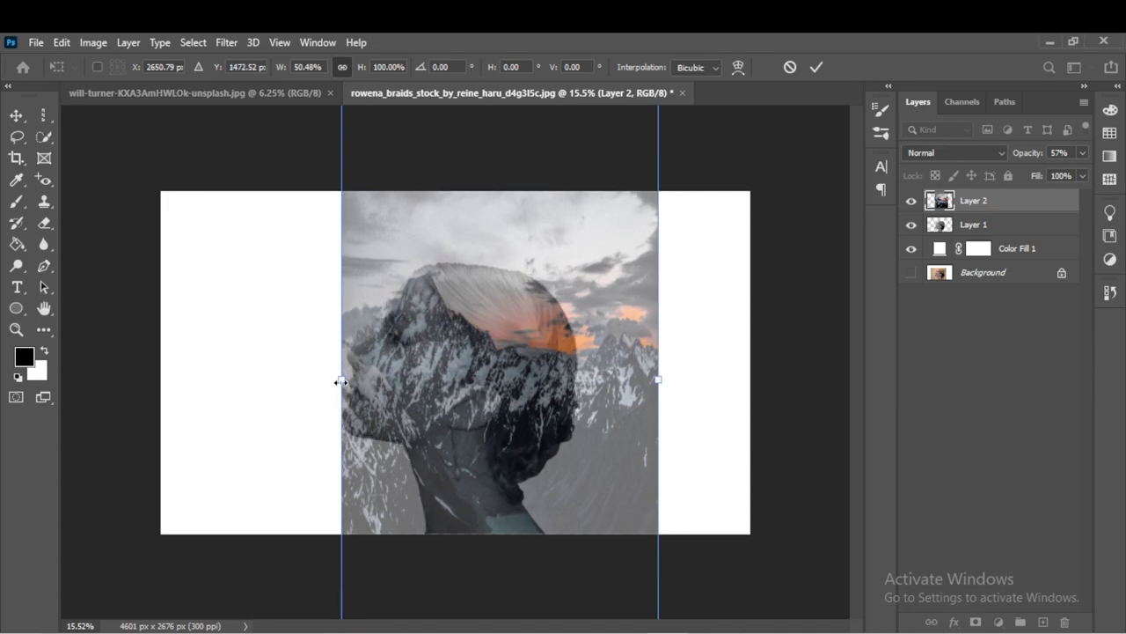
pyautogui.moveTo(339, 381)
pyautogui.mouseDown()
pyautogui.moveTo(416, 394)
pyautogui.moveTo(365, 375)
pyautogui.moveTo(410, 385)
pyautogui.mouseUp()
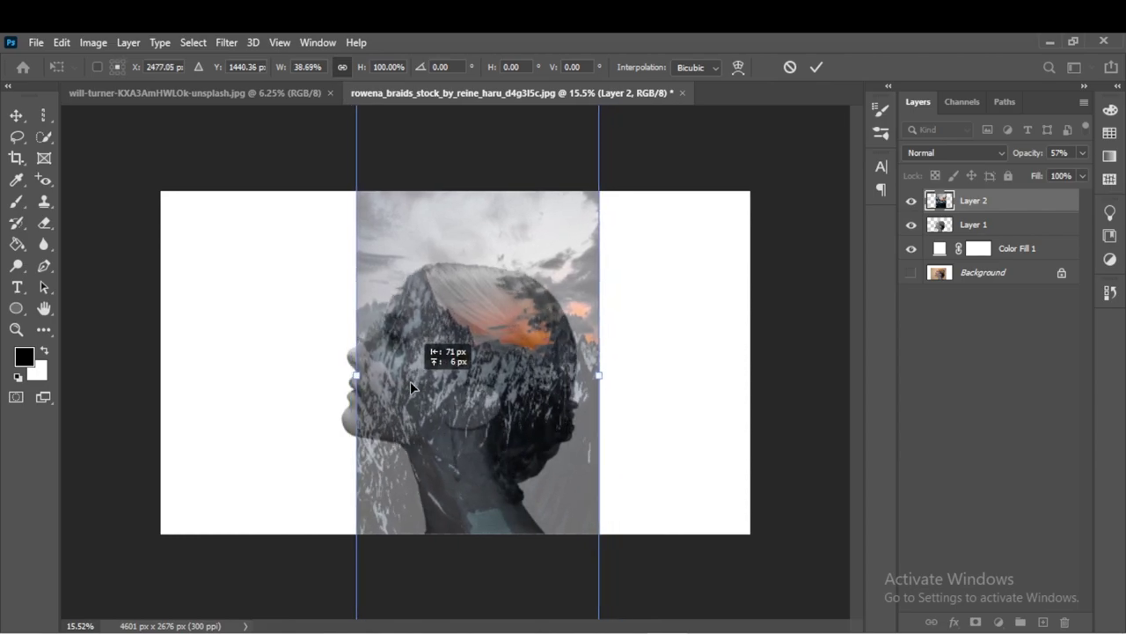
pyautogui.moveTo(410, 385); pyautogui.dragTo(410, 385)
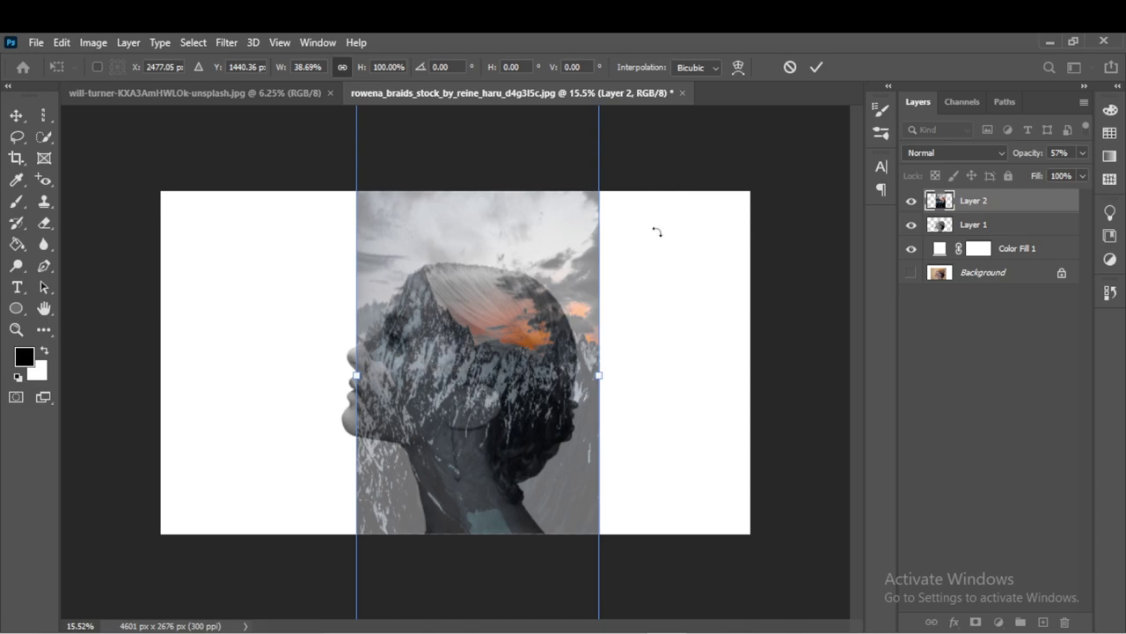
pyautogui.click(815, 67)
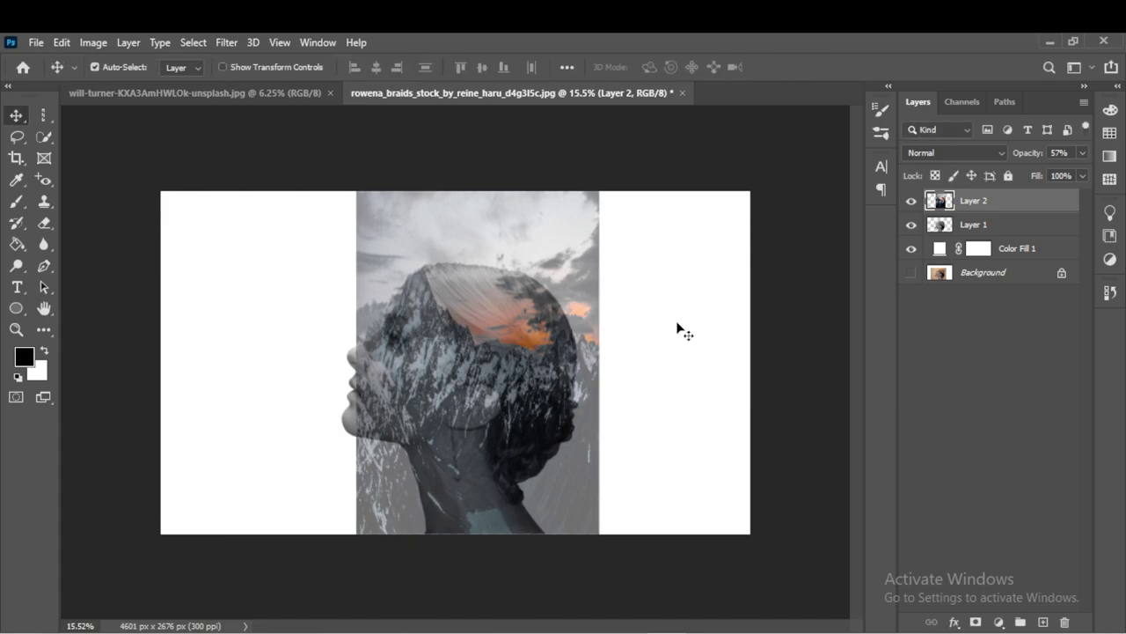
# Step: Restore Layer 2 to 100% opacity and mask it with Layer 1's silhouette selection
pyautogui.click(1079, 154)
pyautogui.moveTo(1064, 174); pyautogui.dragTo(1100, 176)
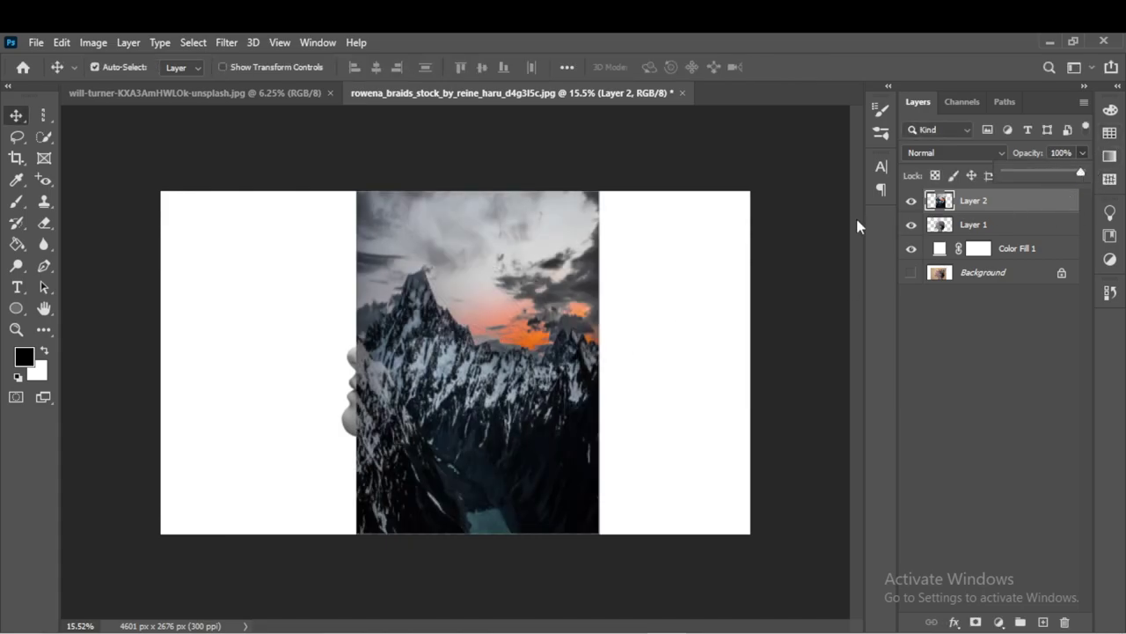
pyautogui.click(1006, 225)
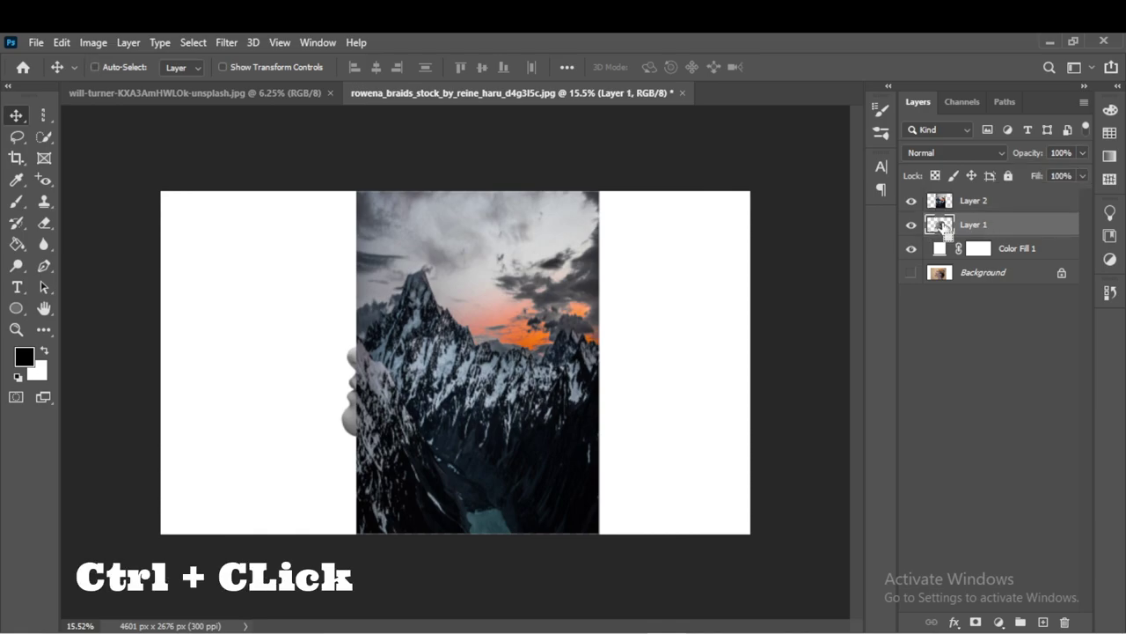
pyautogui.keyDown('ctrl'); pyautogui.click(940, 225); pyautogui.keyUp('ctrl')
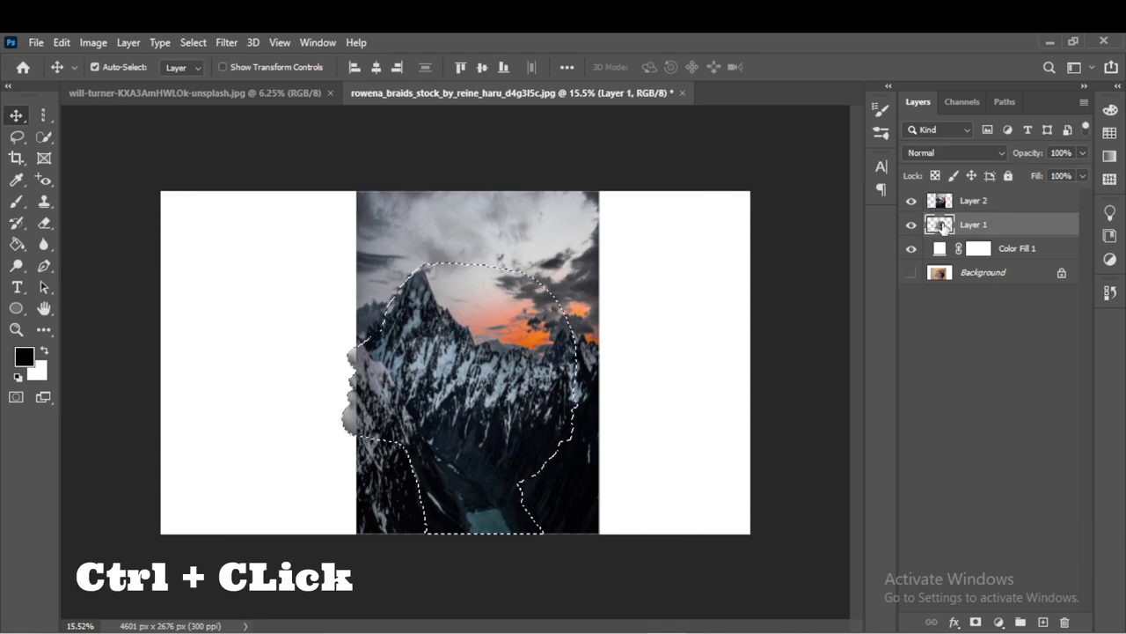
pyautogui.click(971, 202)
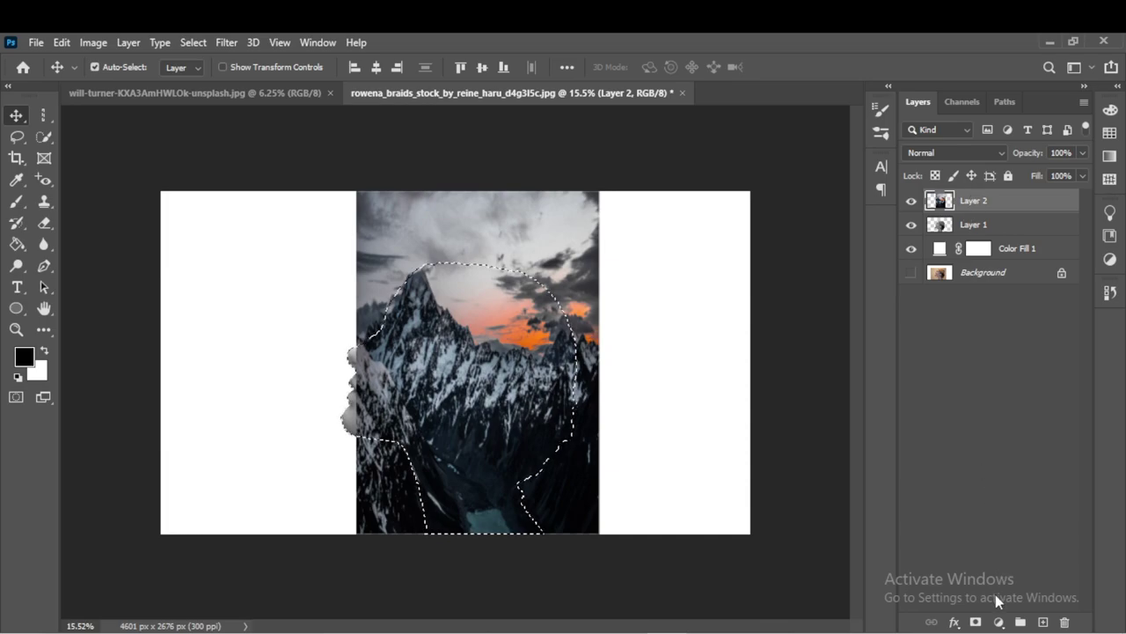
pyautogui.click(976, 622)
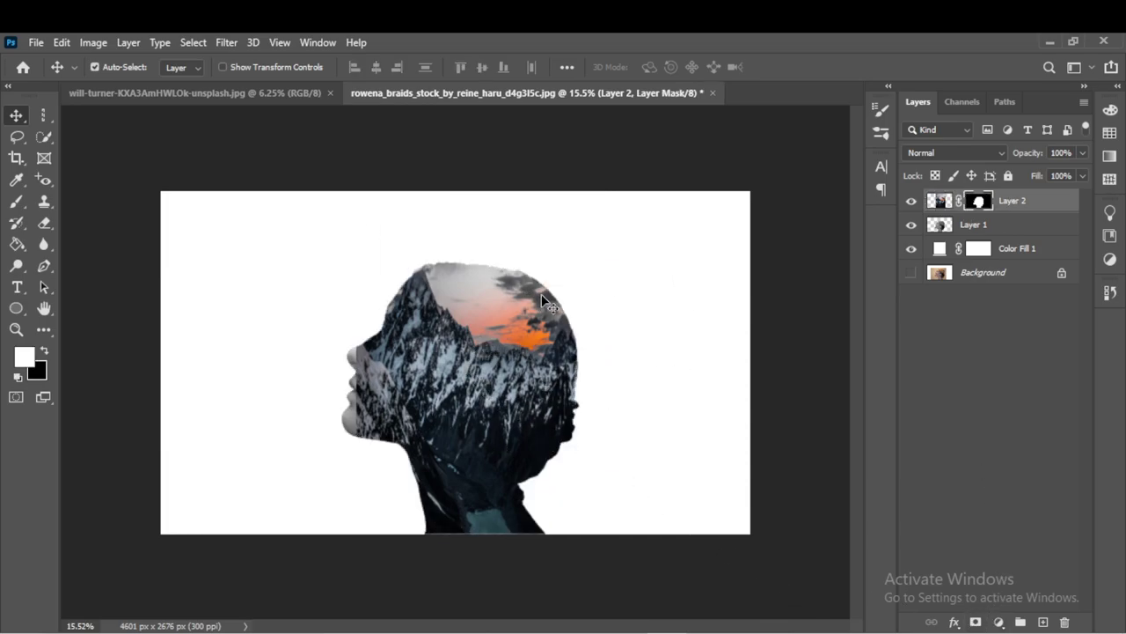
pyautogui.hotkey('alt', '[')
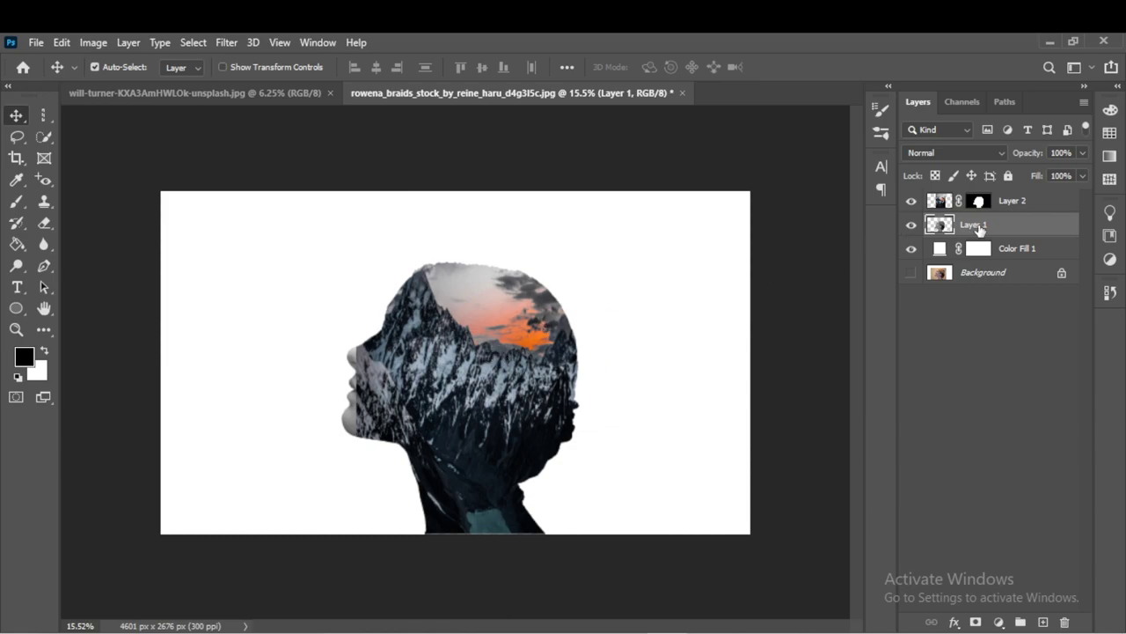
# Step: Duplicate Layer 1 above Layer 2 and set the copy to Lighten blend mode
pyautogui.moveTo(979, 228); pyautogui.dragTo(983, 200)
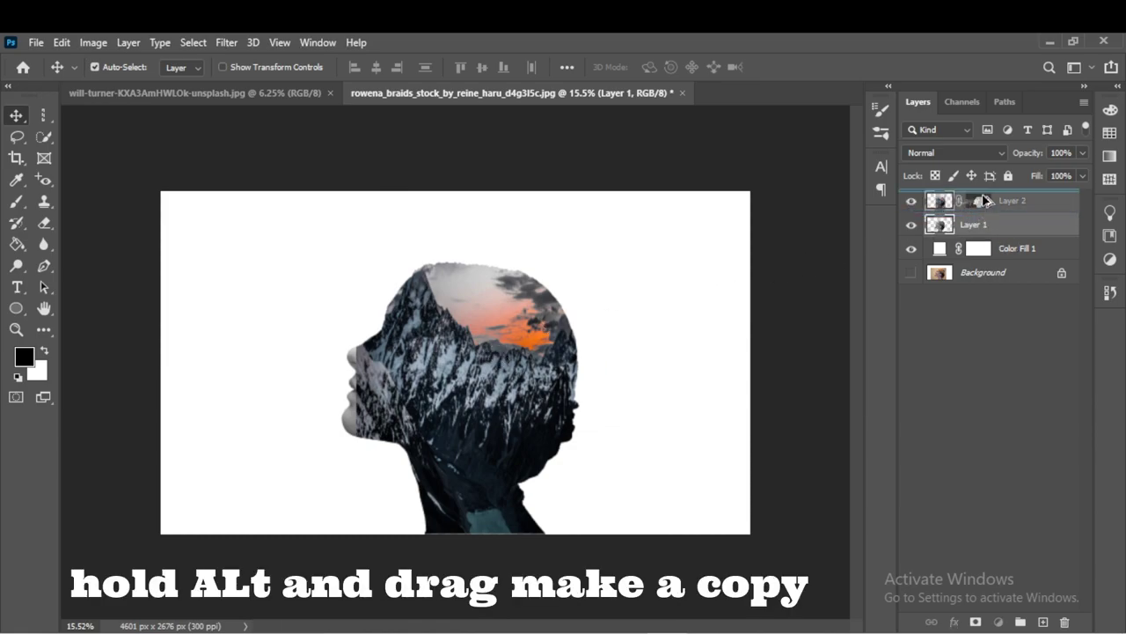
pyautogui.click(998, 151)
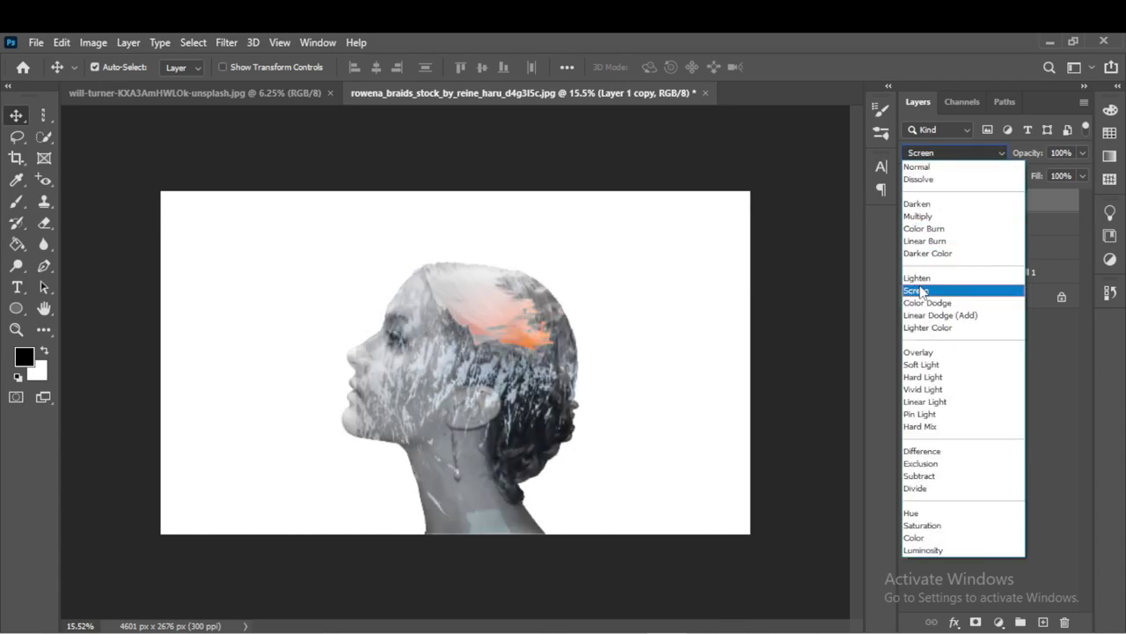
pyautogui.click(920, 278)
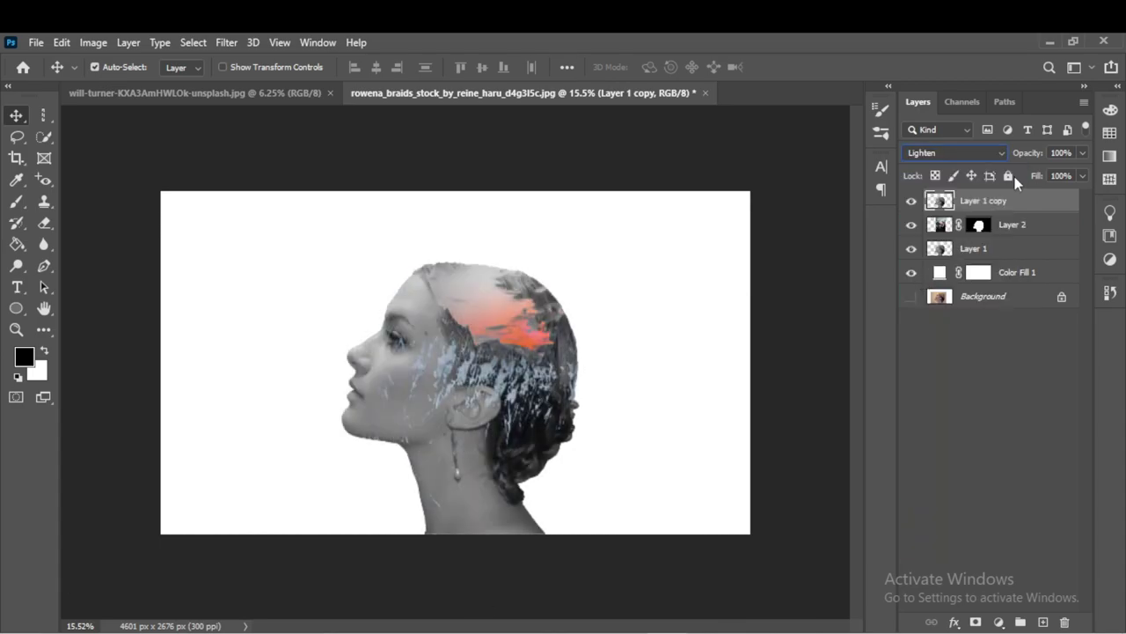
# Step: Set Layer 1 copy's opacity to 43%
pyautogui.click(1083, 153)
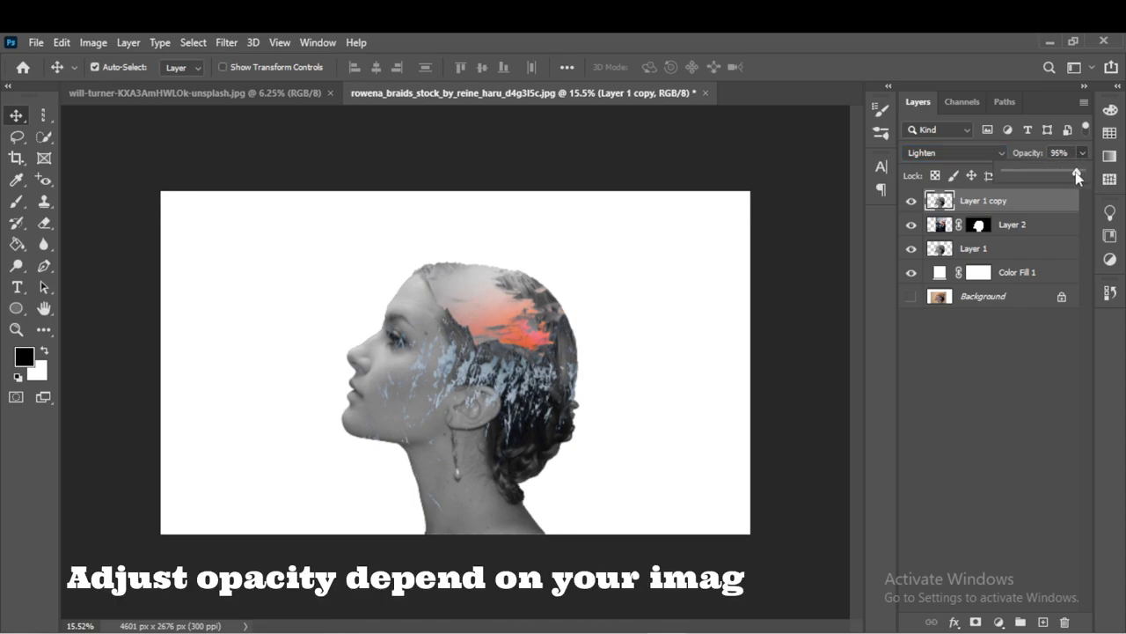
pyautogui.moveTo(1075, 174); pyautogui.dragTo(1033, 172)
pyautogui.scroll(2, 504, 388)
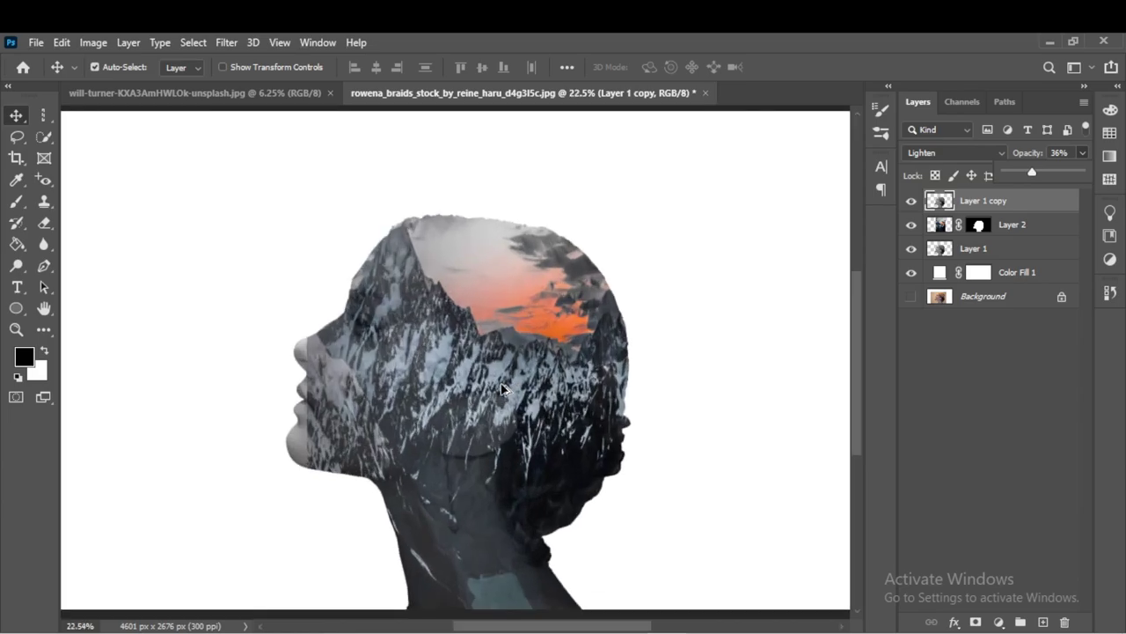
pyautogui.scroll(2, 504, 388)
pyautogui.moveTo(499, 421); pyautogui.dragTo(482, 364)
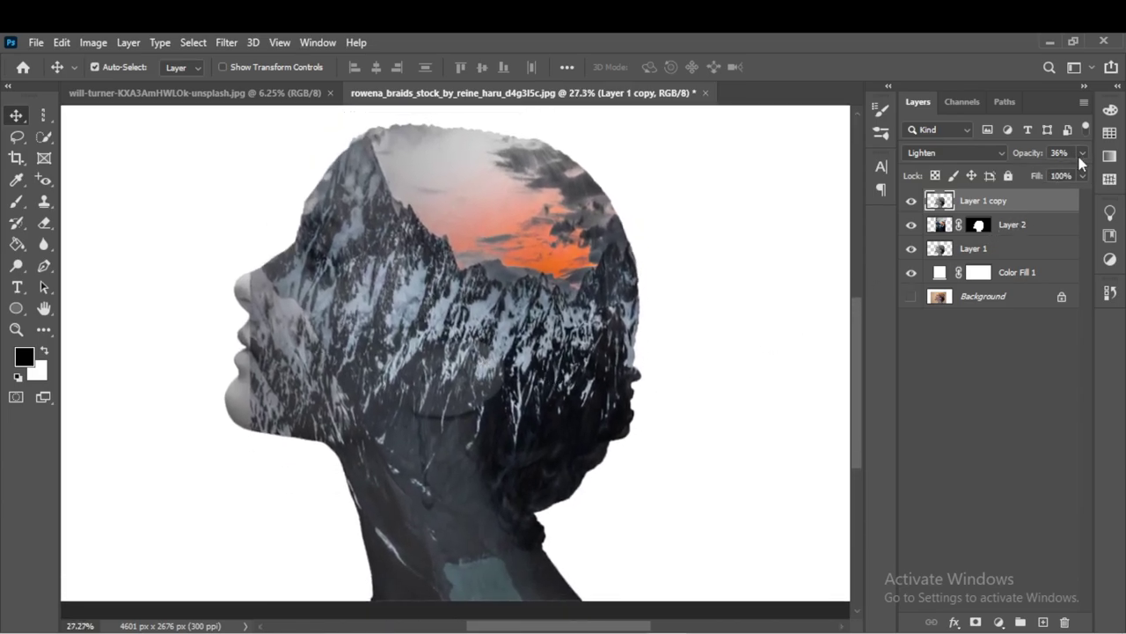
pyautogui.click(1081, 154)
pyautogui.moveTo(1036, 174); pyautogui.dragTo(1041, 176)
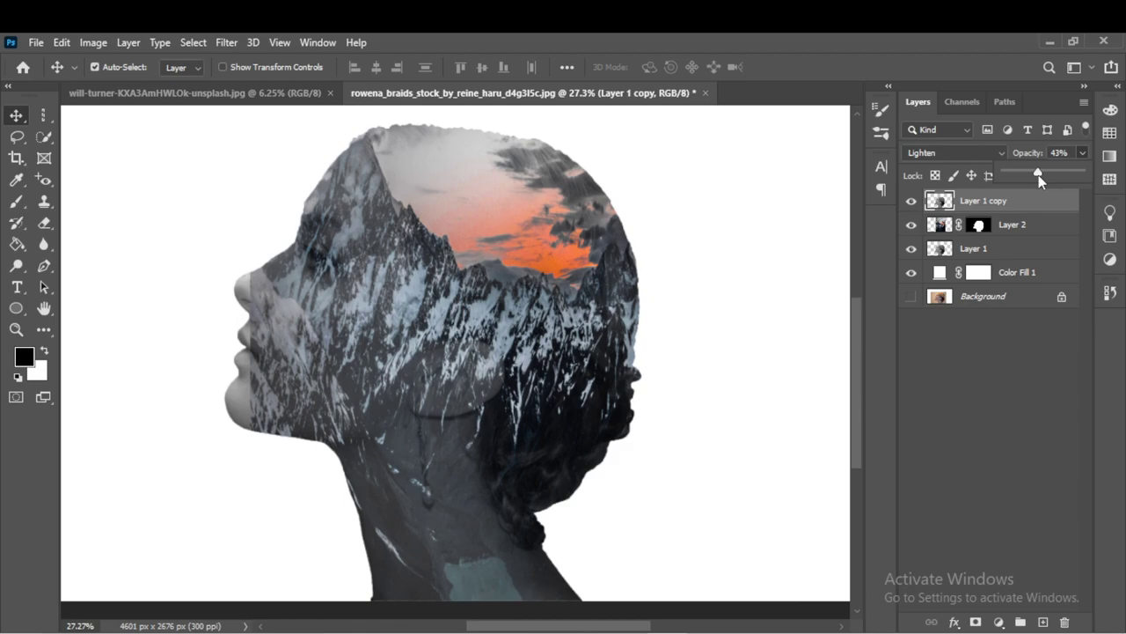
pyautogui.click(1081, 156)
pyautogui.click(999, 393)
pyautogui.click(983, 205)
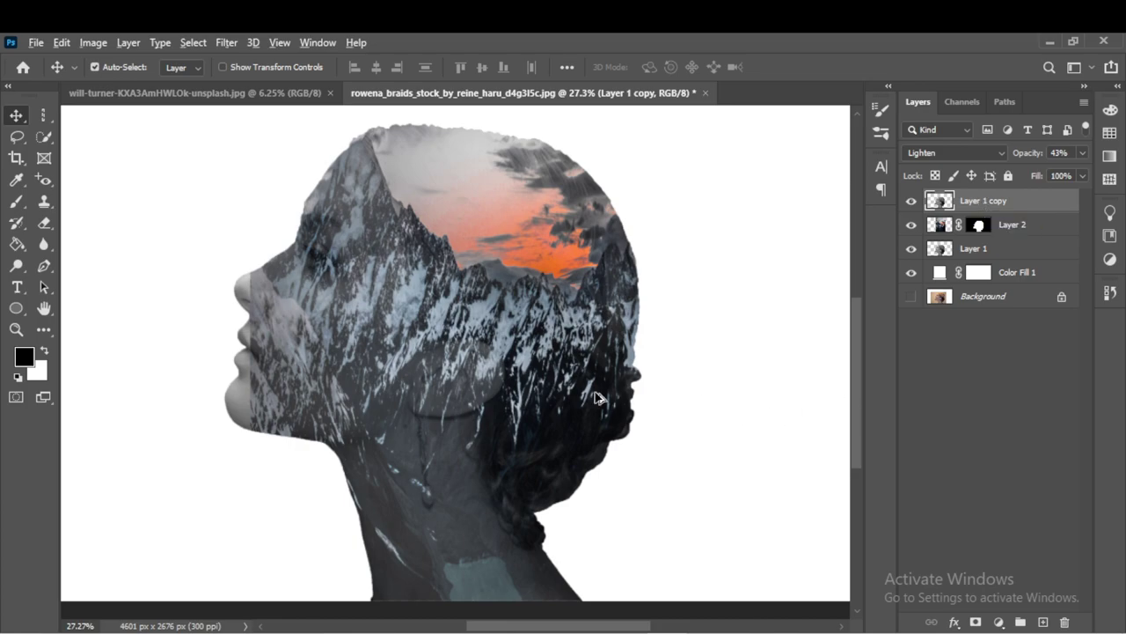
pyautogui.scroll(-1, 574, 393)
# Step: Add a mask to Layer 1 copy and set up a black brush at 36% opacity
pyautogui.click(977, 621)
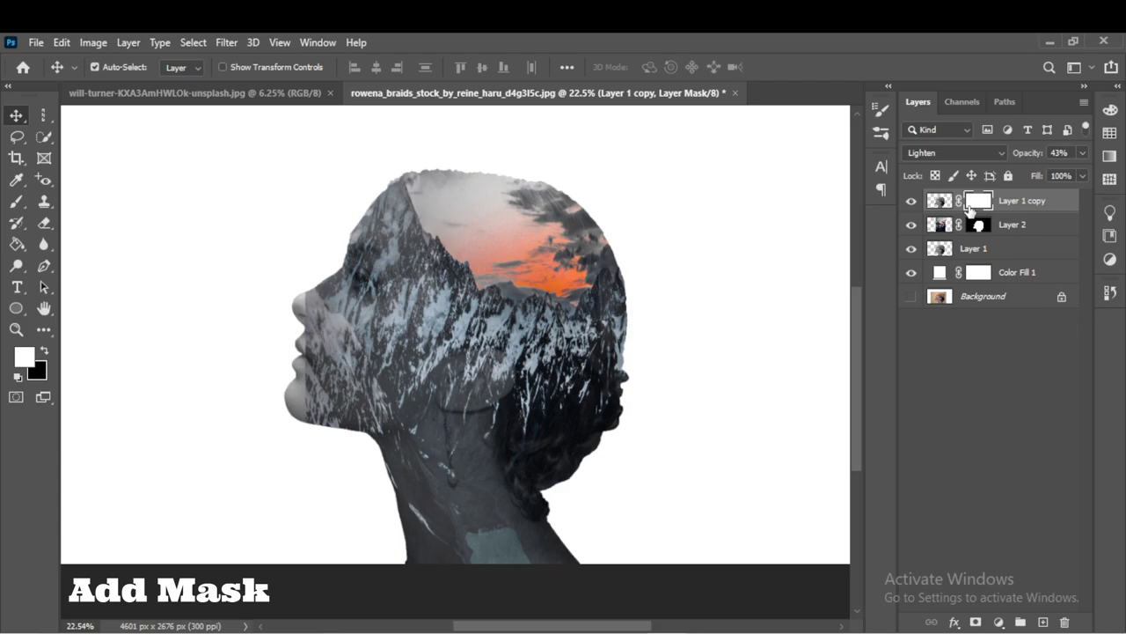
pyautogui.click(16, 200)
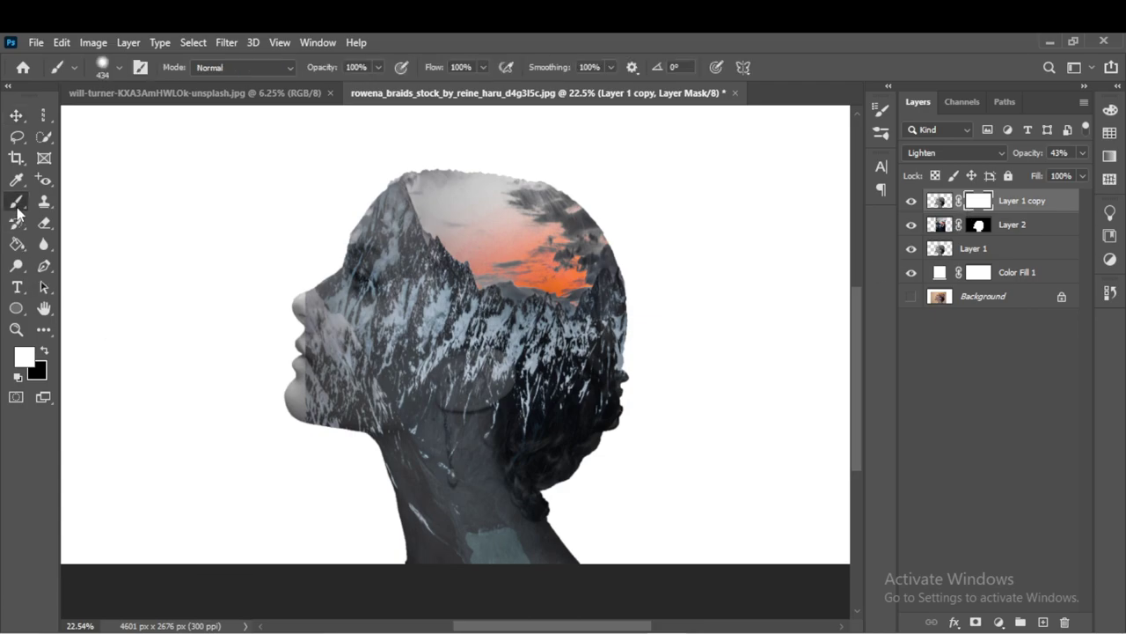
pyautogui.click(43, 350)
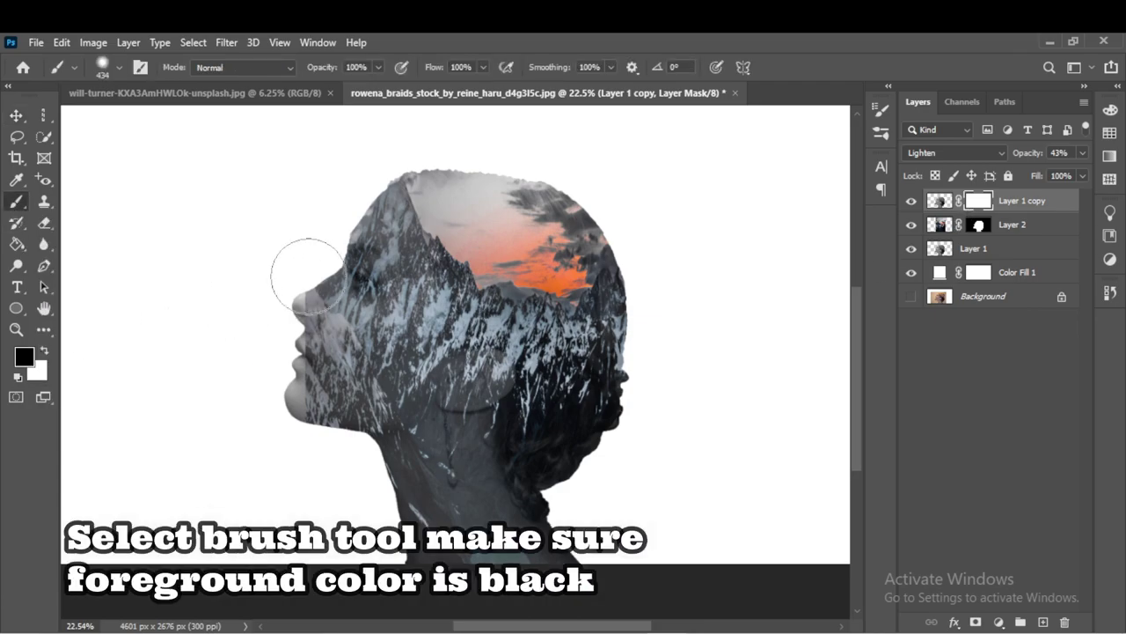
pyautogui.scroll(1, 434, 341)
pyautogui.scroll(1, 435, 340)
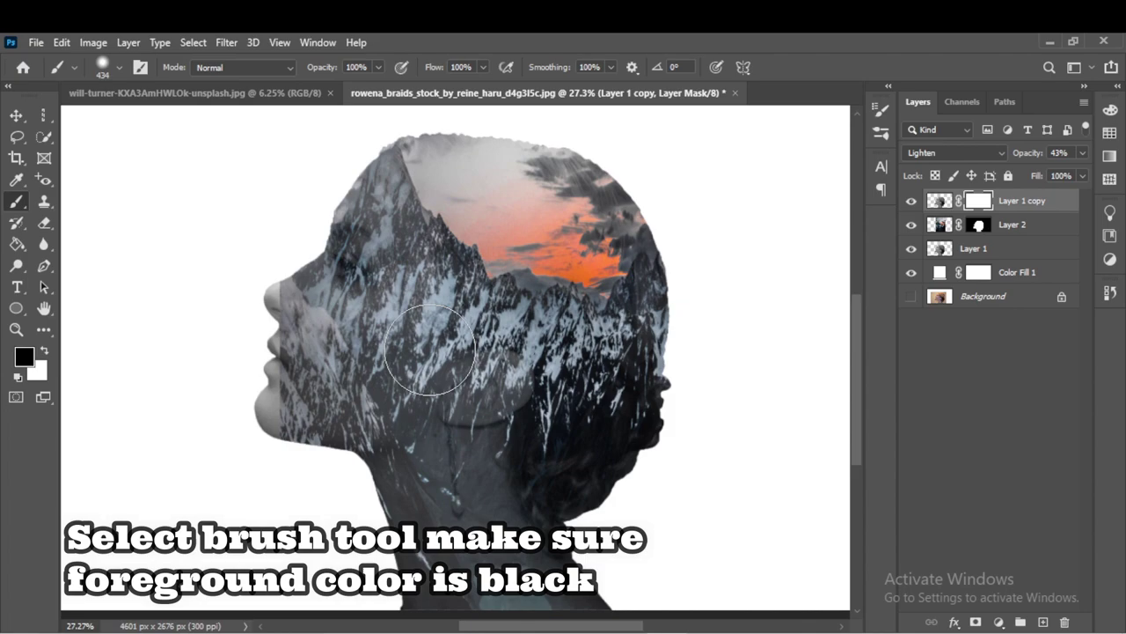
pyautogui.click(379, 67)
pyautogui.moveTo(377, 85); pyautogui.dragTo(336, 95)
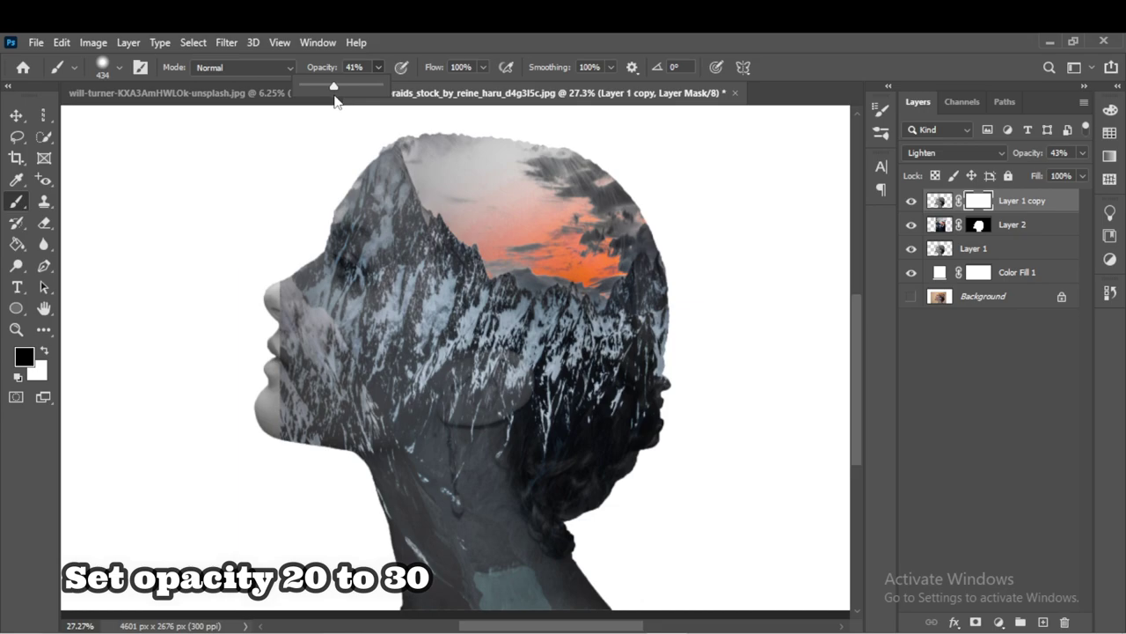
pyautogui.scroll(-1, 352, 190)
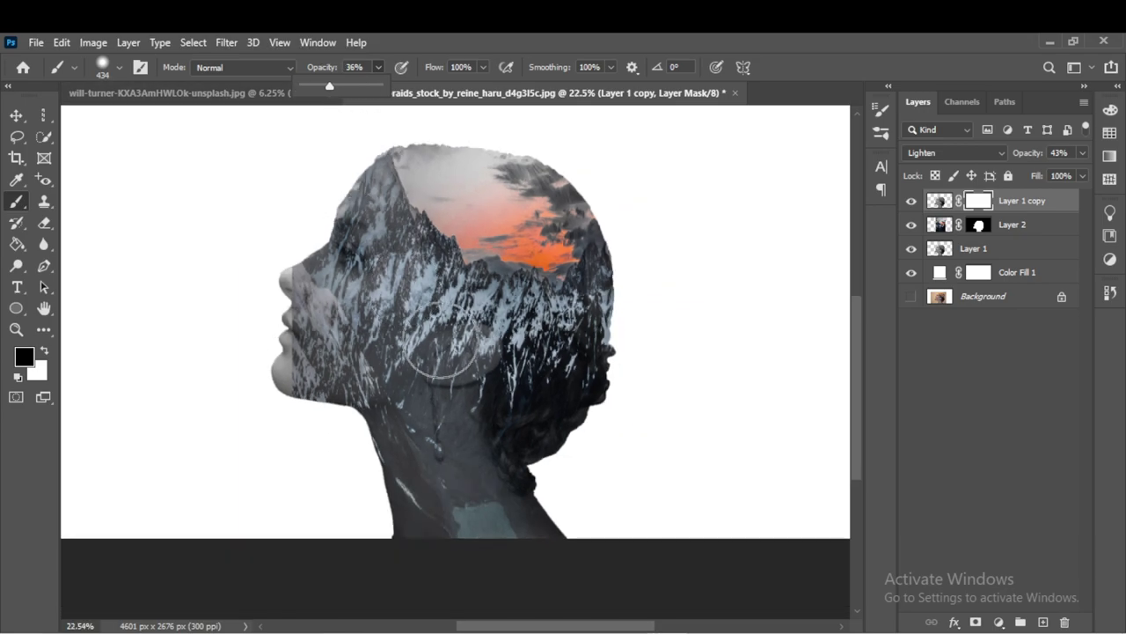
# Step: Paint the mask over the jaw and neck to fade the portrait copy there
pyautogui.moveTo(468, 346)
pyautogui.mouseDown()
pyautogui.moveTo(452, 460)
pyautogui.moveTo(461, 377)
pyautogui.moveTo(425, 383)
pyautogui.moveTo(440, 478)
pyautogui.moveTo(410, 515)
pyautogui.moveTo(503, 515)
pyautogui.mouseUp()
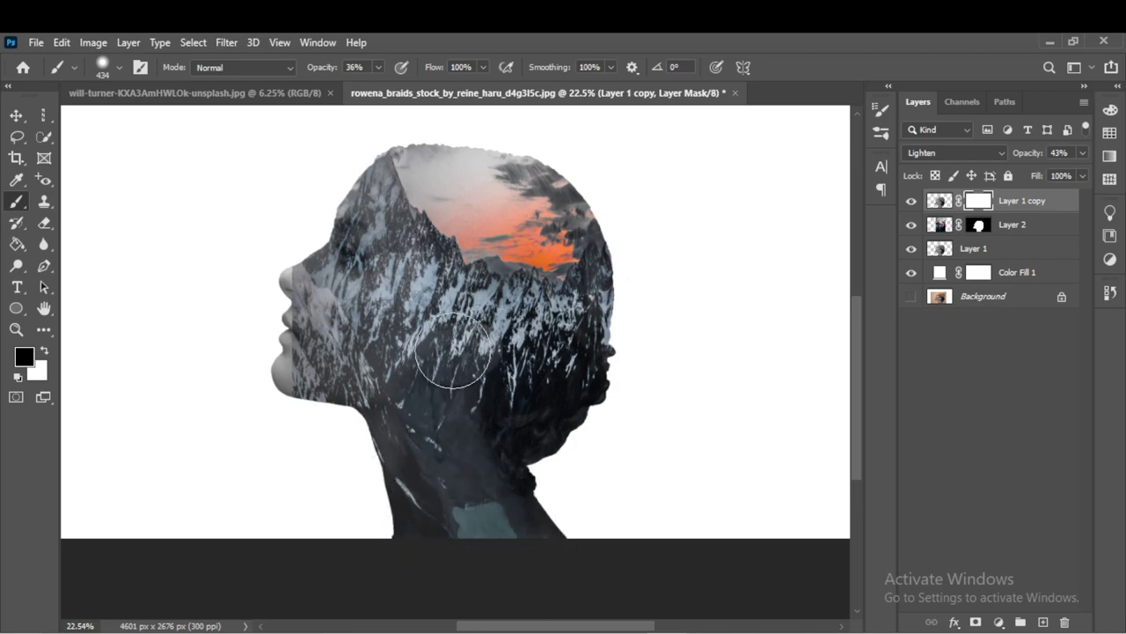
pyautogui.moveTo(399, 378)
pyautogui.mouseDown()
pyautogui.moveTo(291, 432)
pyautogui.moveTo(448, 379)
pyautogui.moveTo(445, 328)
pyautogui.mouseUp()
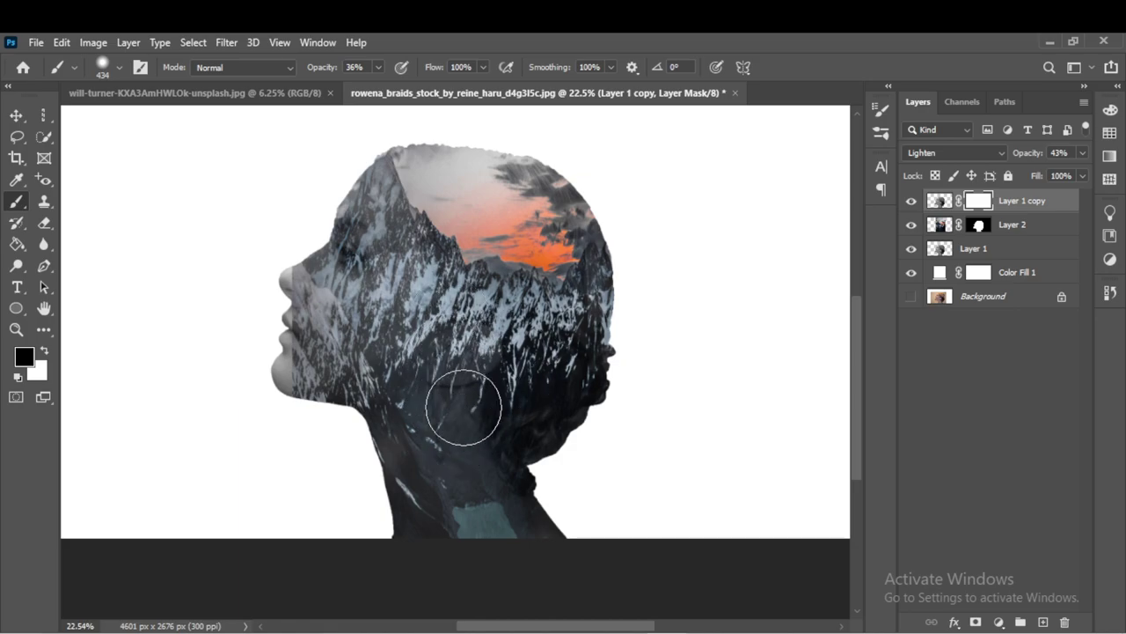
pyautogui.moveTo(414, 511)
pyautogui.mouseDown()
pyautogui.moveTo(522, 502)
pyautogui.moveTo(534, 533)
pyautogui.mouseUp()
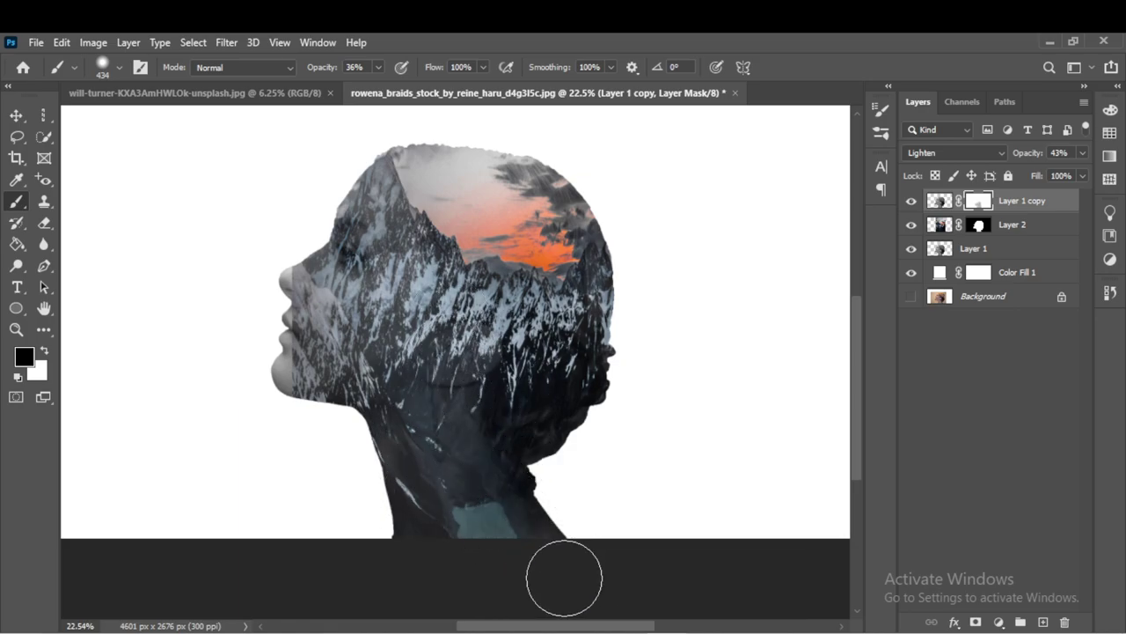
pyautogui.moveTo(493, 503)
pyautogui.mouseDown()
pyautogui.moveTo(478, 352)
pyautogui.moveTo(469, 392)
pyautogui.moveTo(435, 420)
pyautogui.moveTo(457, 387)
pyautogui.mouseUp()
pyautogui.moveTo(400, 460)
pyautogui.mouseDown()
pyautogui.moveTo(460, 415)
pyautogui.moveTo(505, 485)
pyautogui.moveTo(452, 447)
pyautogui.moveTo(426, 534)
pyautogui.moveTo(447, 558)
pyautogui.moveTo(528, 528)
pyautogui.mouseUp()
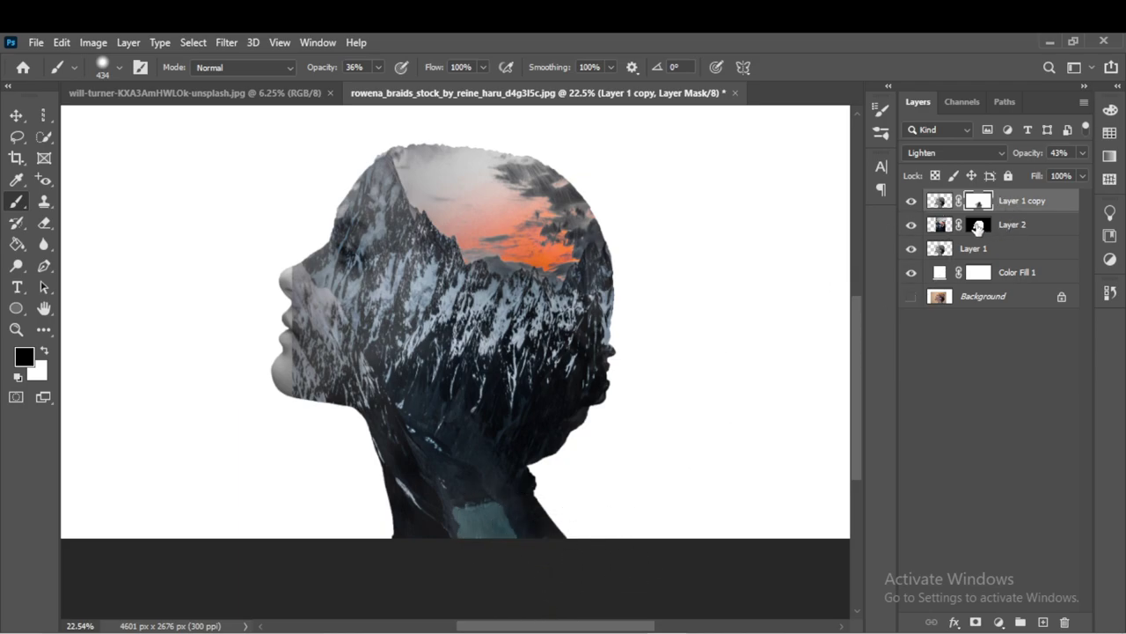
# Step: On Layer 2's mask, softly paint the mountains away from the eye and cheek
pyautogui.click(977, 227)
pyautogui.scroll(1, 310, 279)
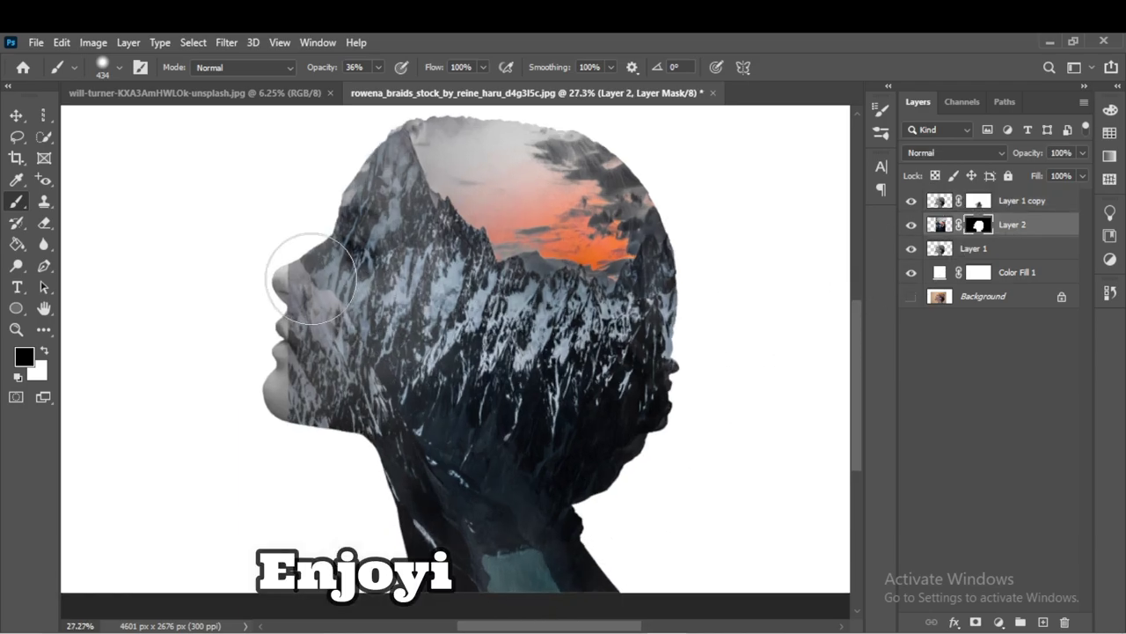
pyautogui.moveTo(297, 202)
pyautogui.mouseDown()
pyautogui.moveTo(343, 255)
pyautogui.moveTo(307, 286)
pyautogui.moveTo(289, 258)
pyautogui.moveTo(272, 347)
pyautogui.moveTo(264, 302)
pyautogui.moveTo(299, 289)
pyautogui.moveTo(308, 348)
pyautogui.moveTo(281, 334)
pyautogui.moveTo(317, 369)
pyautogui.moveTo(318, 409)
pyautogui.moveTo(308, 264)
pyautogui.moveTo(370, 242)
pyautogui.moveTo(344, 246)
pyautogui.moveTo(322, 181)
pyautogui.moveTo(388, 229)
pyautogui.mouseUp()
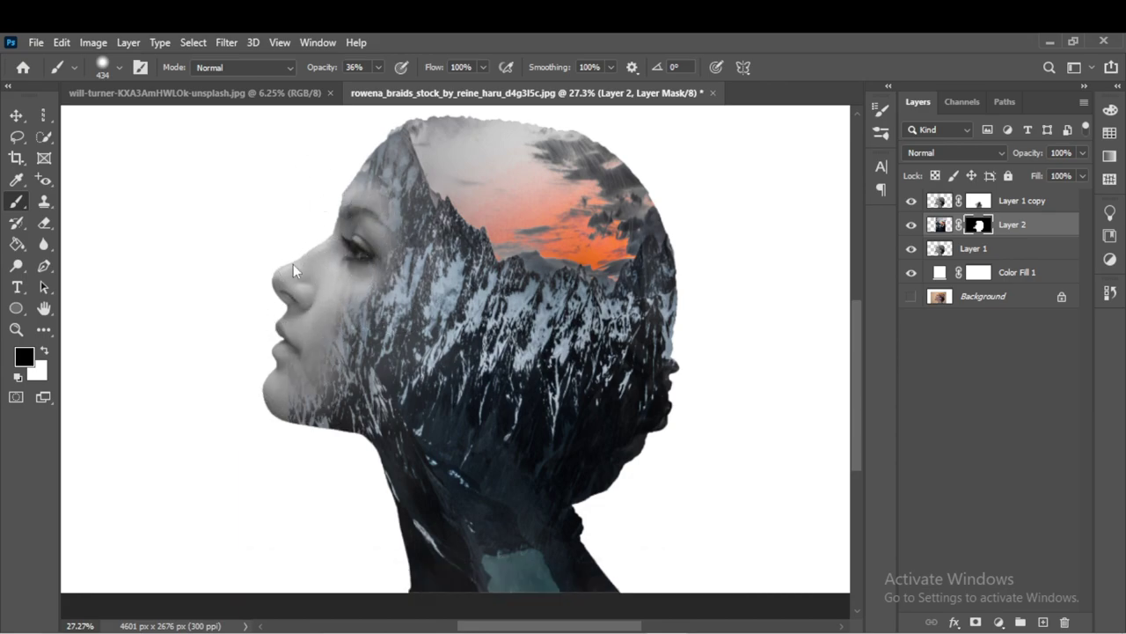
pyautogui.scroll(-1, 446, 425)
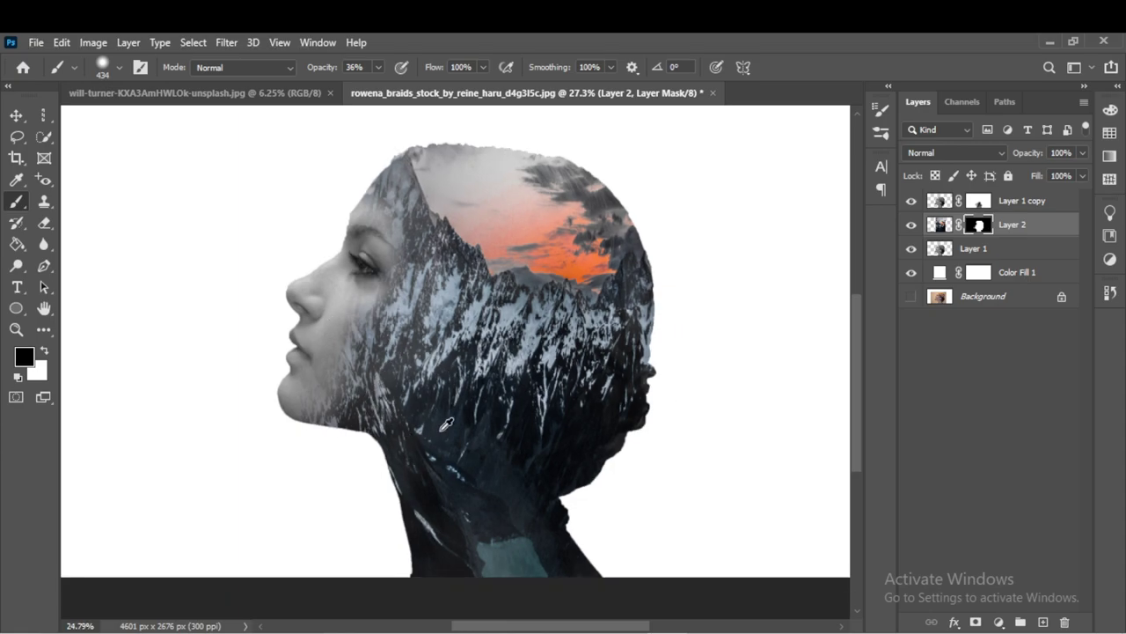
pyautogui.scroll(-2, 446, 425)
pyautogui.scroll(2, 384, 403)
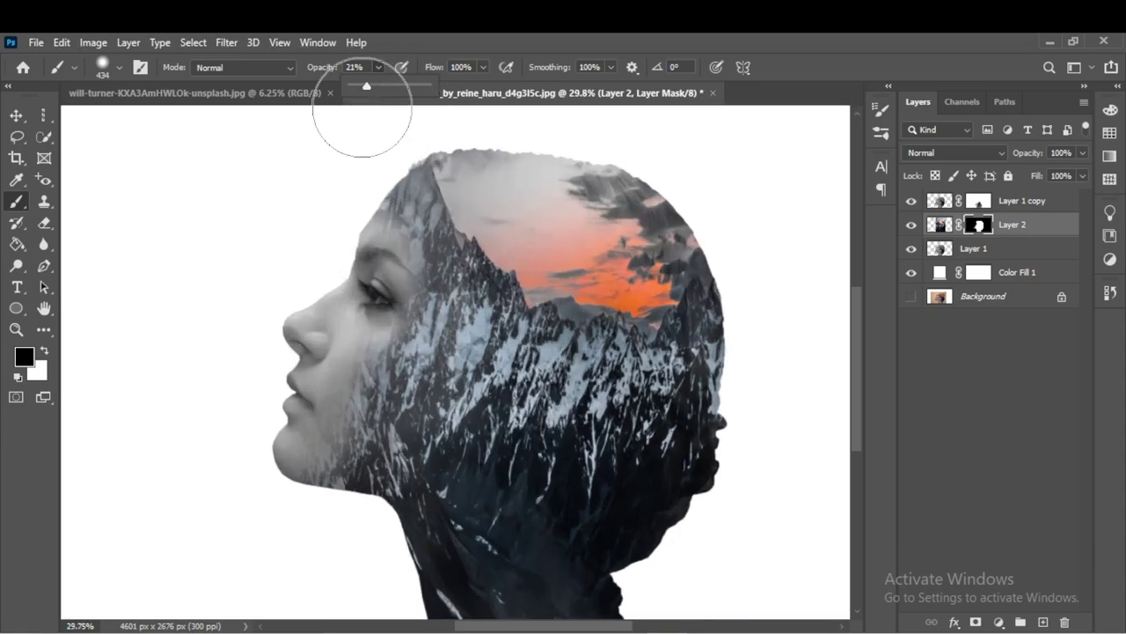
pyautogui.moveTo(369, 400); pyautogui.dragTo(422, 414)
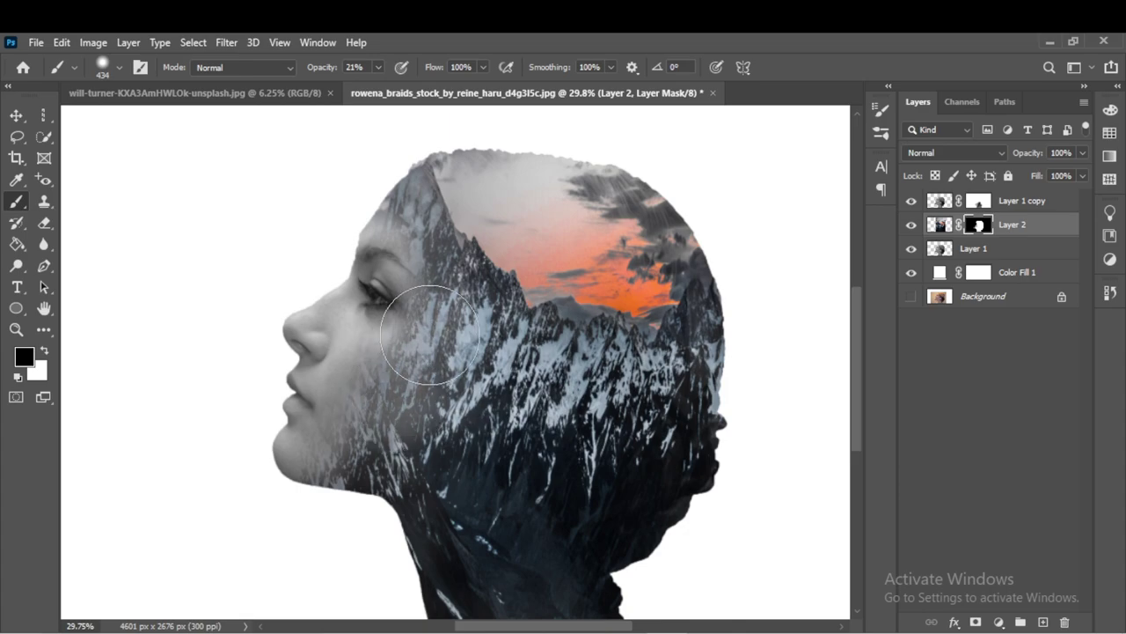
pyautogui.moveTo(385, 326); pyautogui.dragTo(351, 256)
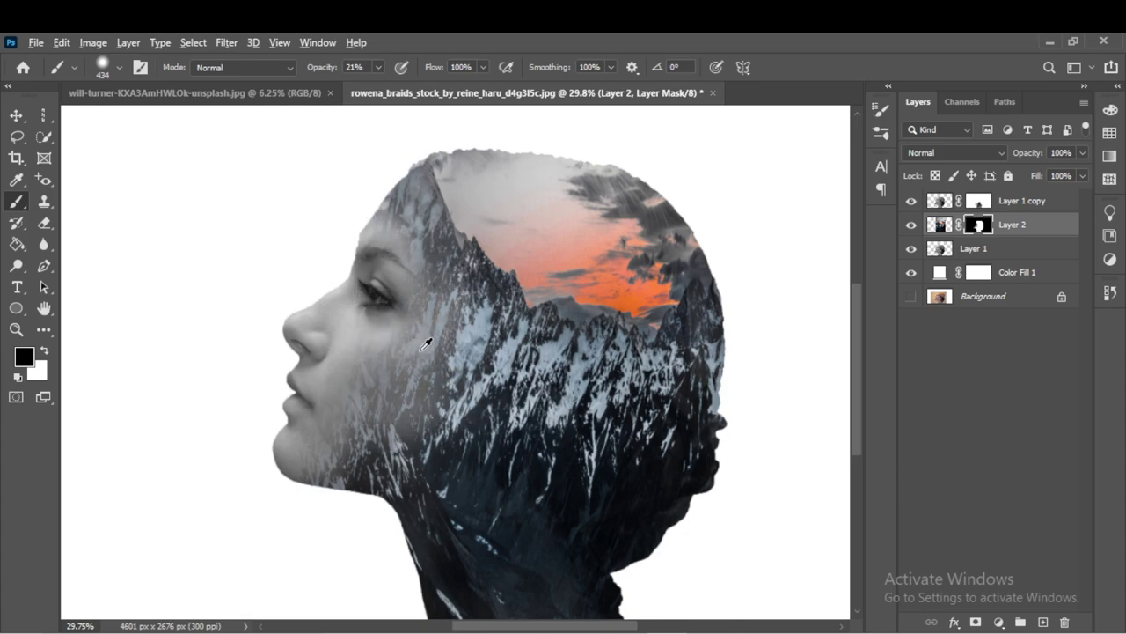
# Step: Fade the mountain texture from the chin, lower cheek and nose on Layer 2's mask
pyautogui.scroll(1, 361, 238)
pyautogui.scroll(1, 372, 234)
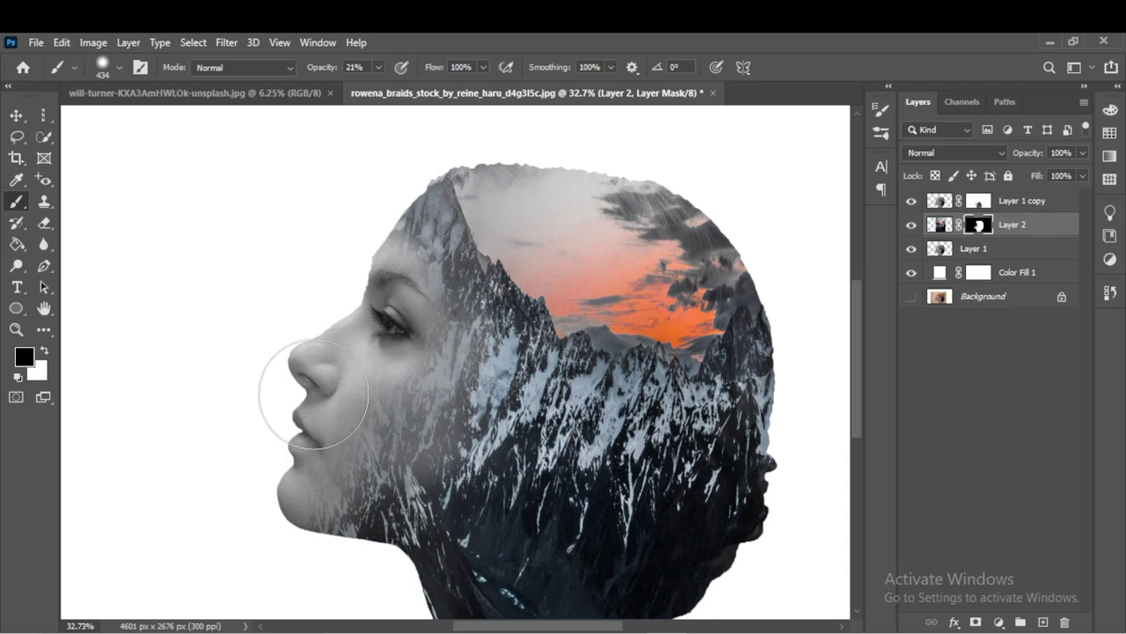
pyautogui.moveTo(275, 529); pyautogui.dragTo(387, 370)
pyautogui.scroll(-1, 370, 352)
pyautogui.scroll(-1, 338, 299)
pyautogui.scroll(-1, 343, 298)
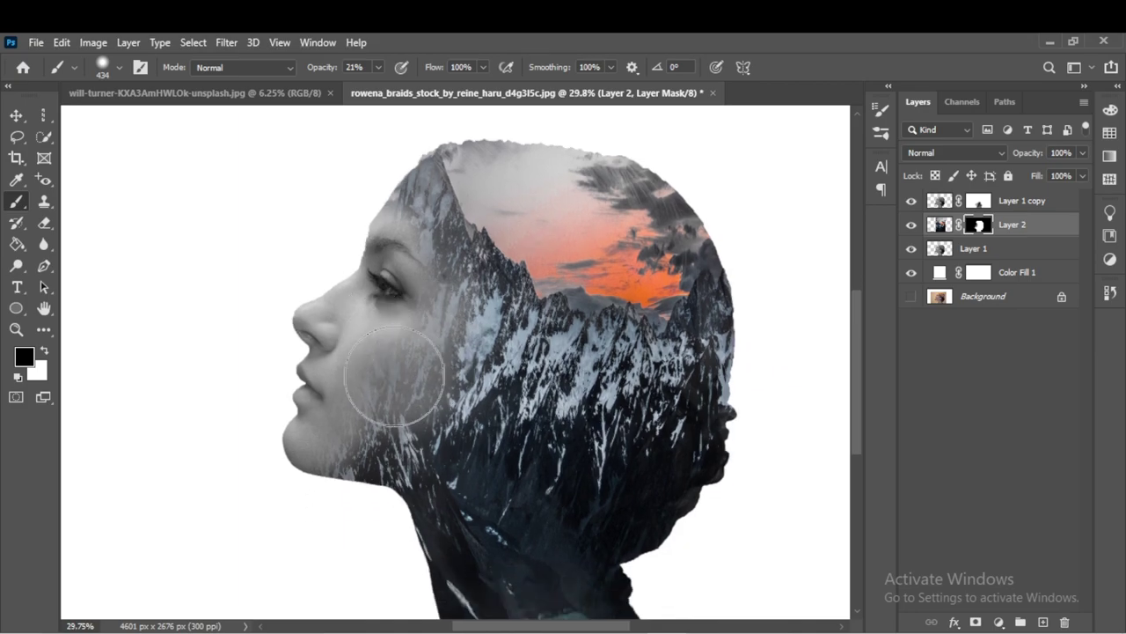
pyautogui.scroll(-1, 388, 328)
pyautogui.scroll(-2, 396, 321)
pyautogui.scroll(-2, 405, 315)
pyautogui.scroll(1, 405, 315)
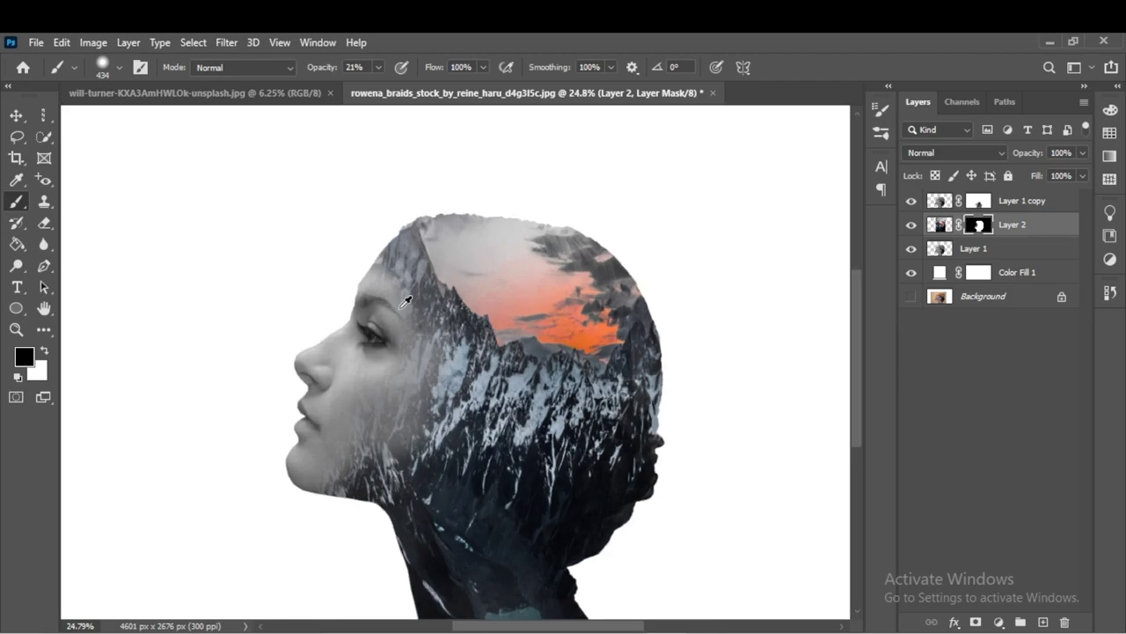
pyautogui.click(377, 67)
pyautogui.click(16, 115)
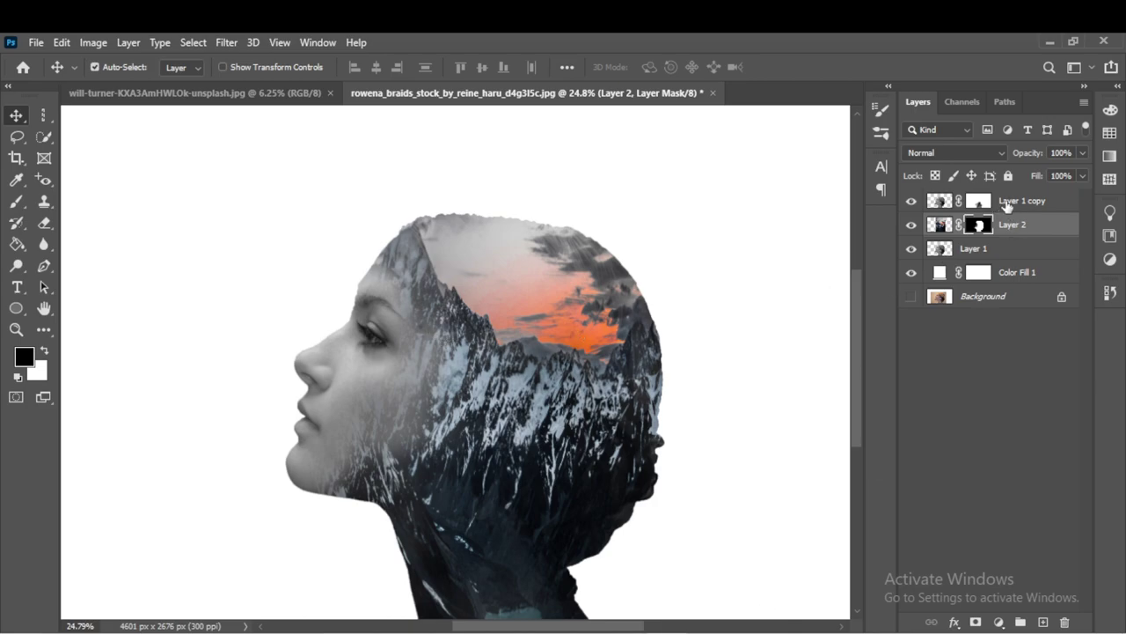
# Step: Recolour Color Fill 1 to light grey bcbcbc sampled from the image
pyautogui.scroll(-1, 691, 267)
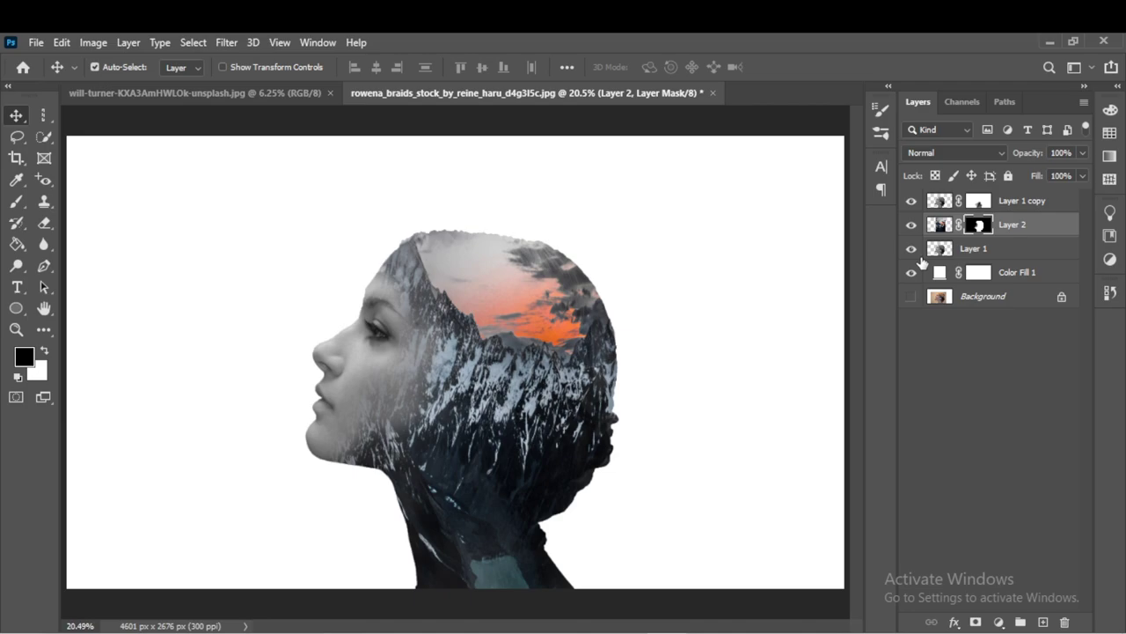
pyautogui.doubleClick(940, 273)
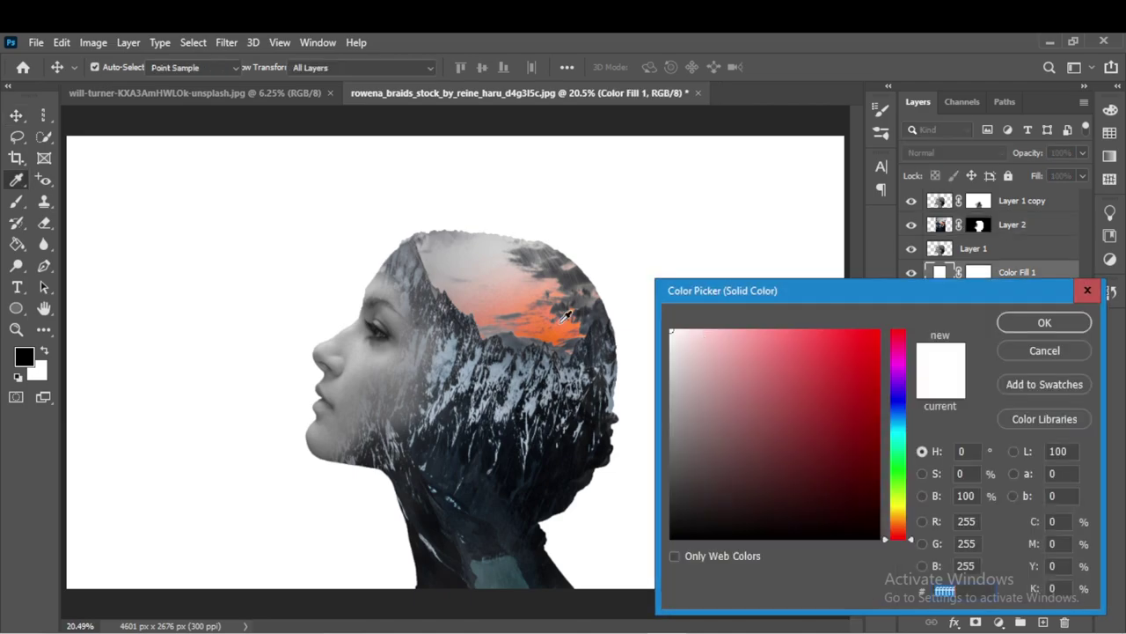
pyautogui.click(478, 278)
pyautogui.click(472, 270)
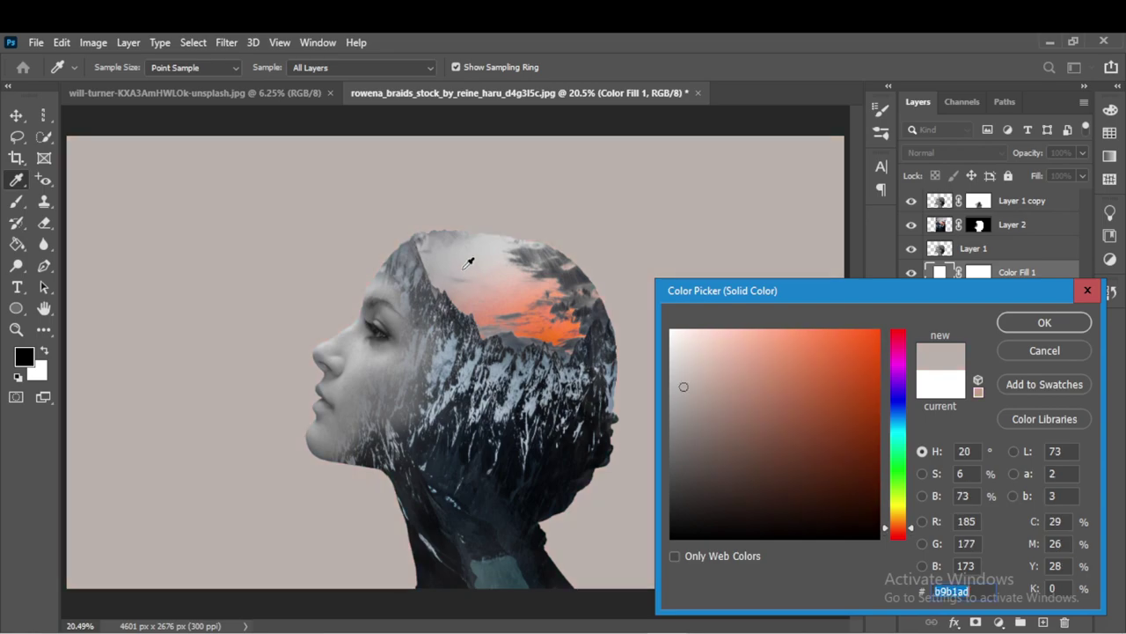
pyautogui.click(468, 247)
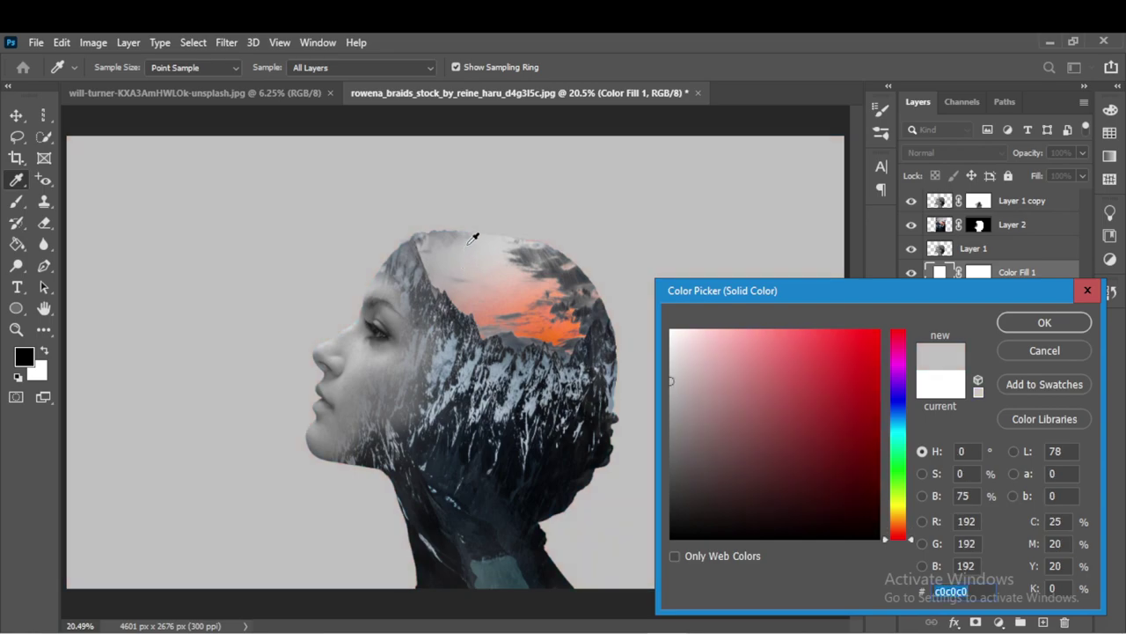
pyautogui.click(473, 238)
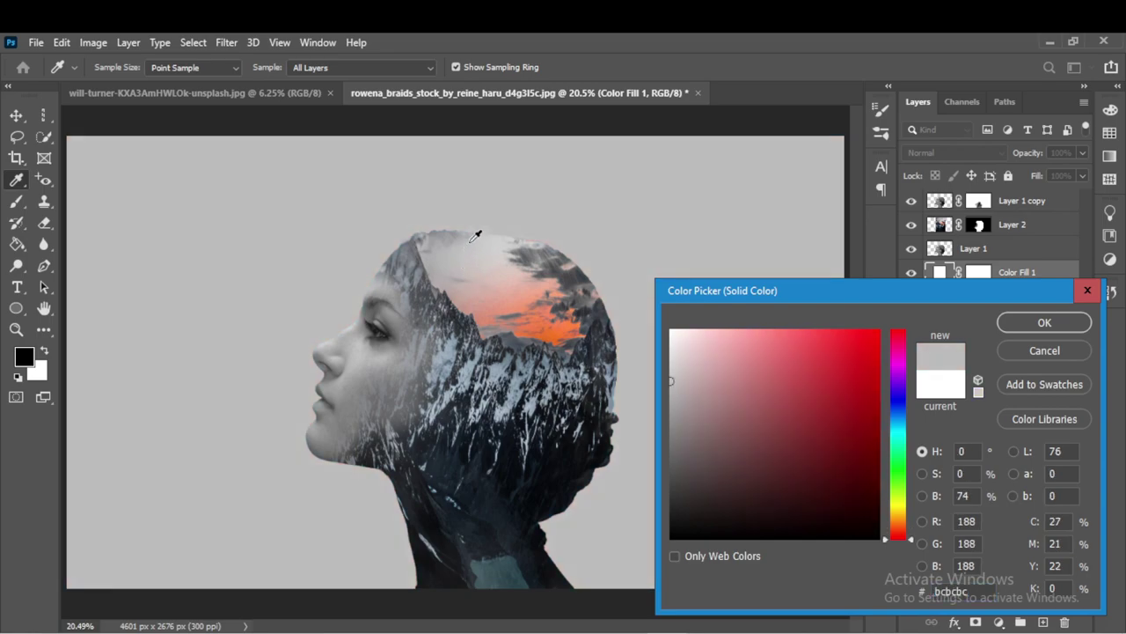
pyautogui.click(1042, 323)
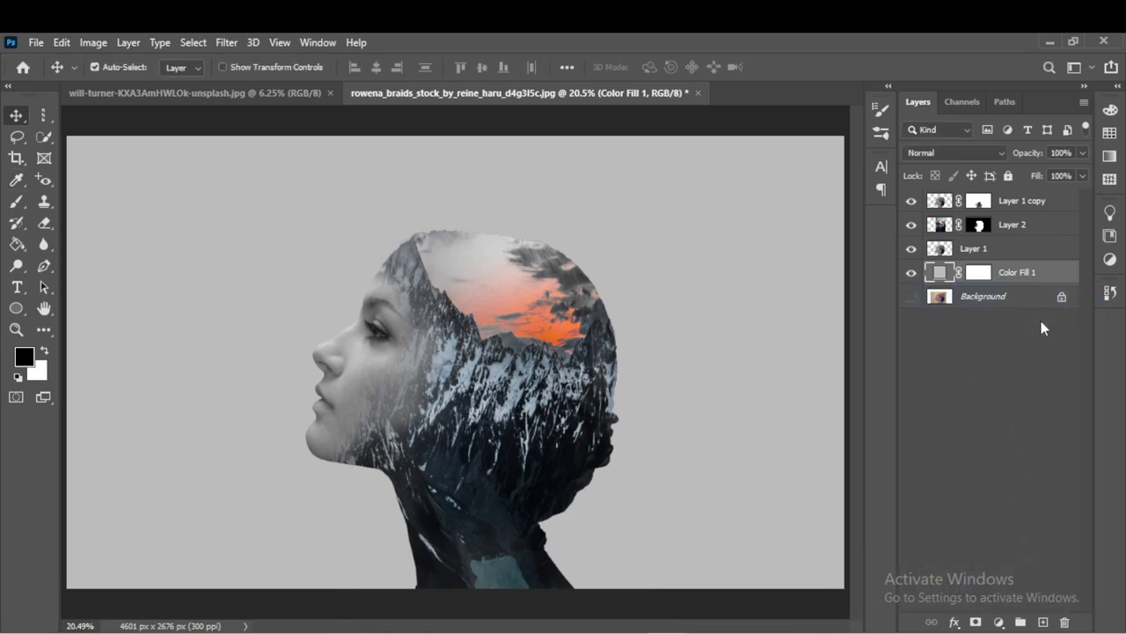
pyautogui.click(1006, 228)
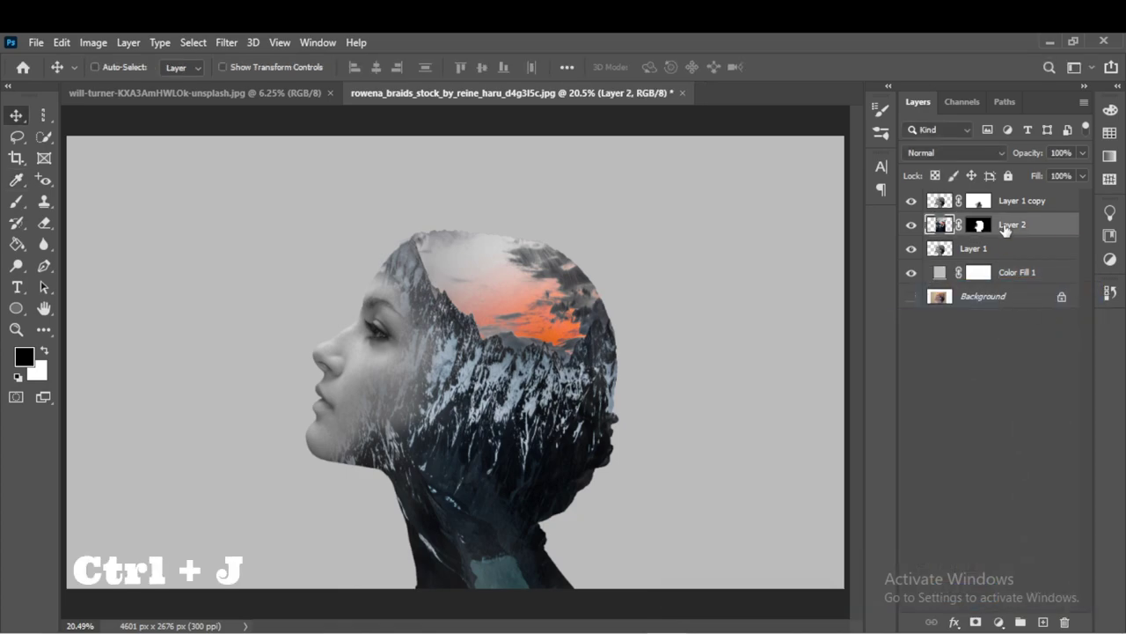
# Step: Duplicate the mountain layer (Layer 2) and delete the copy's layer mask
pyautogui.hotkey('ctrl', 'j')
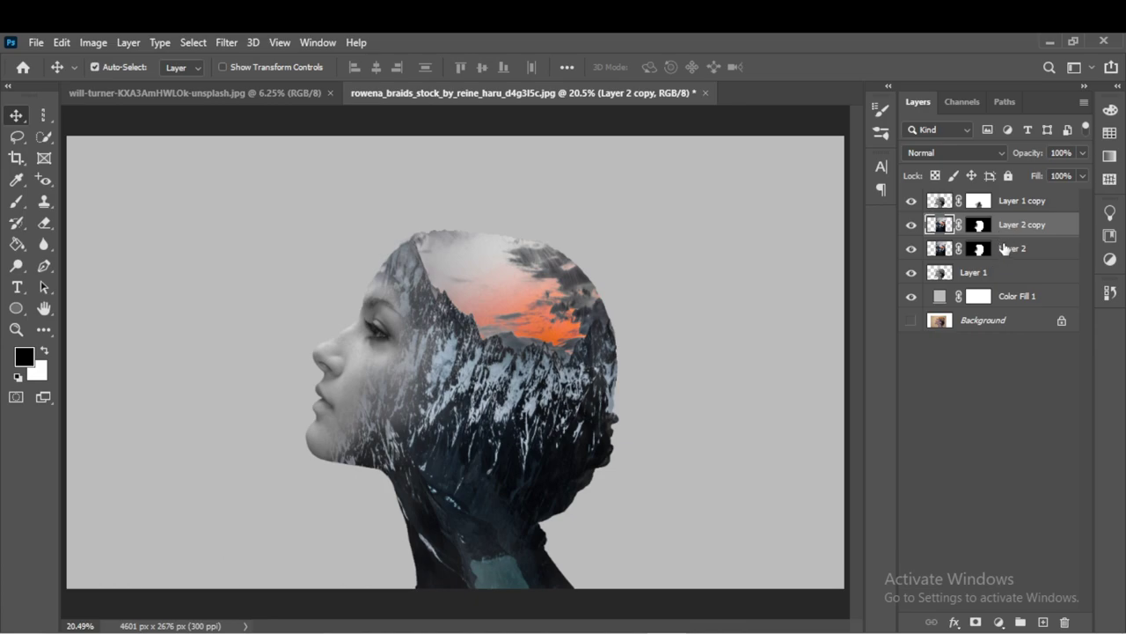
pyautogui.click(980, 226)
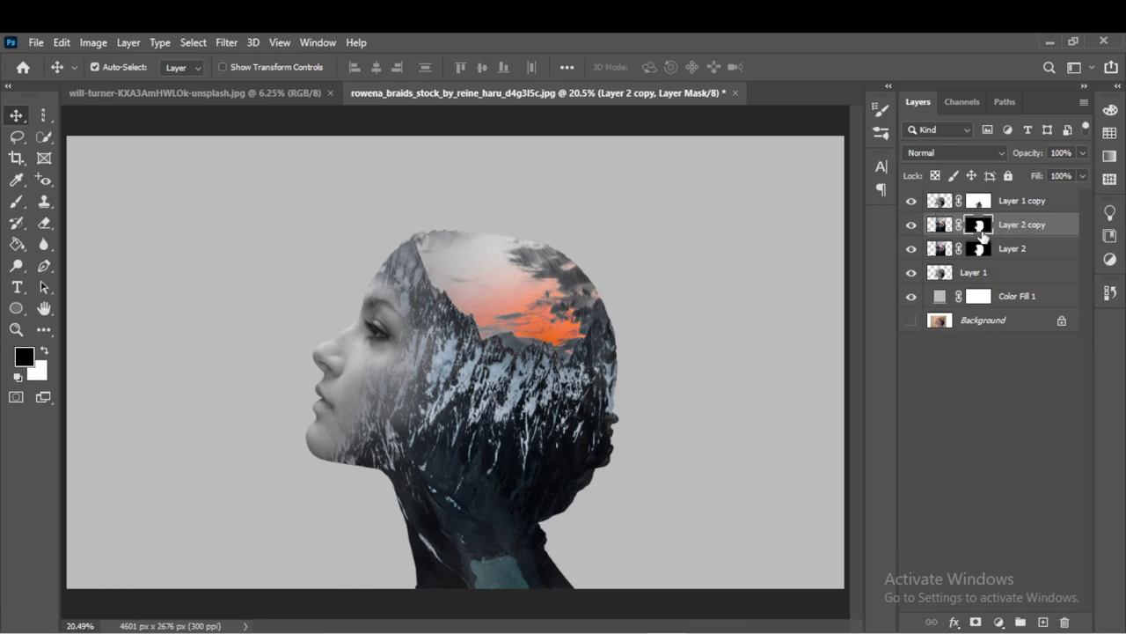
pyautogui.moveTo(979, 226); pyautogui.dragTo(1067, 623)
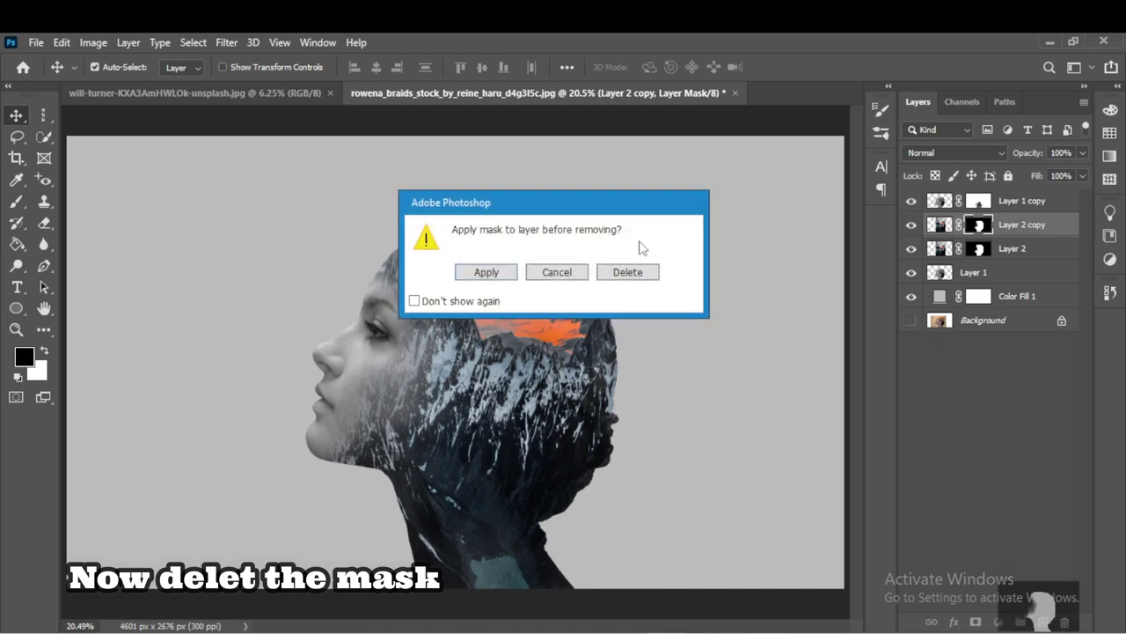
pyautogui.click(639, 272)
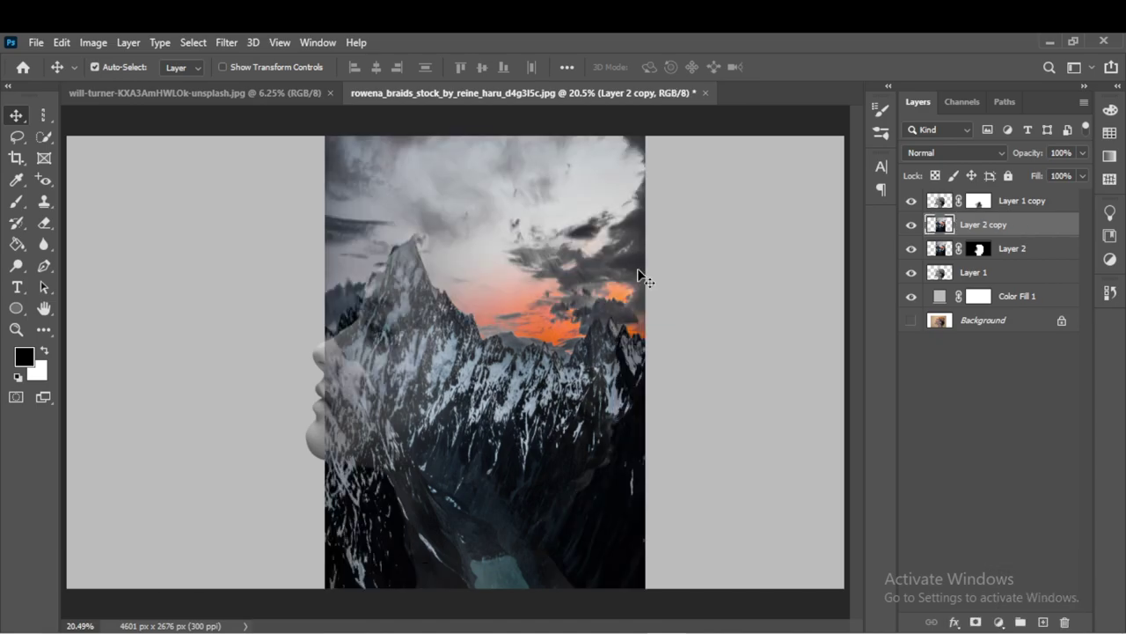
# Step: Set Layer 2 copy's blend mode to Lighten and add a black mask hiding it
pyautogui.click(938, 154)
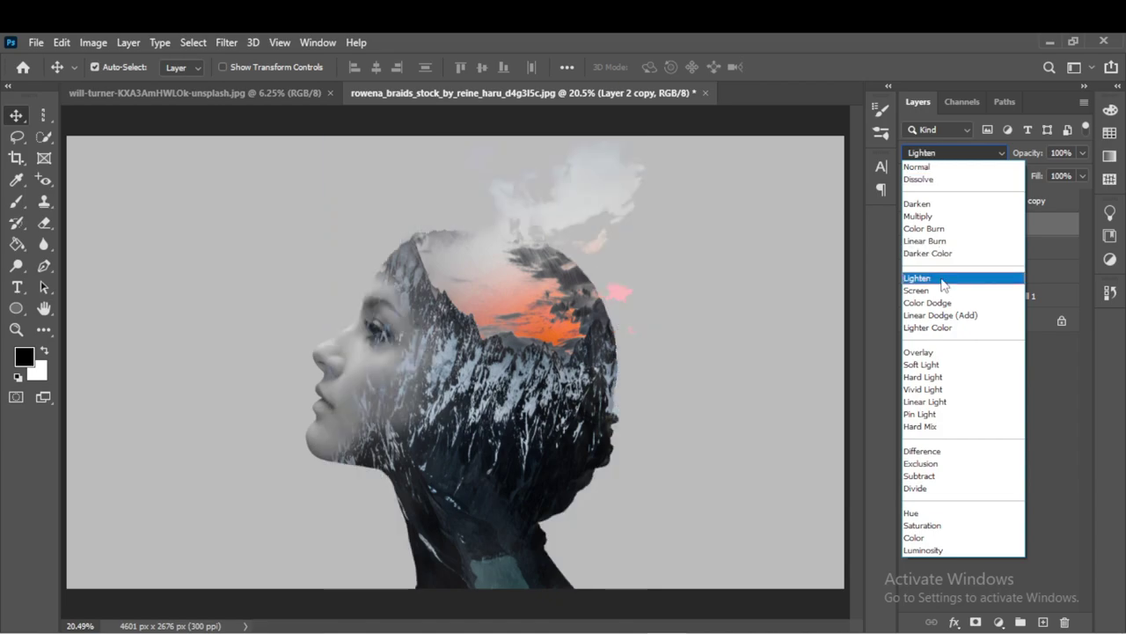
pyautogui.click(943, 280)
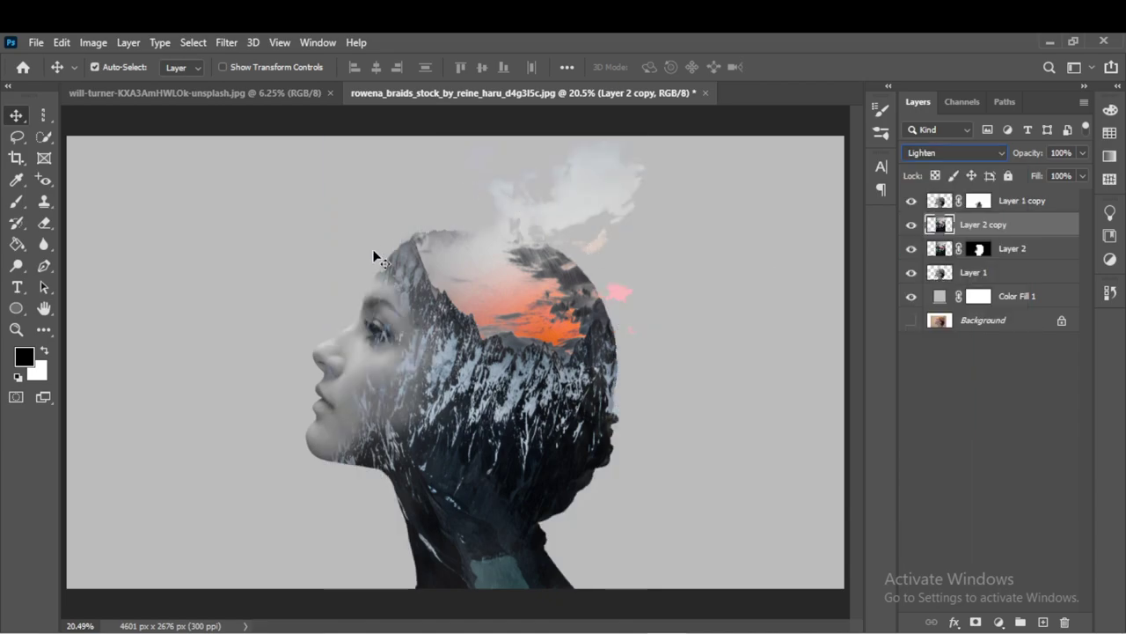
pyautogui.keyDown('alt'); pyautogui.click(977, 621); pyautogui.keyUp('alt')
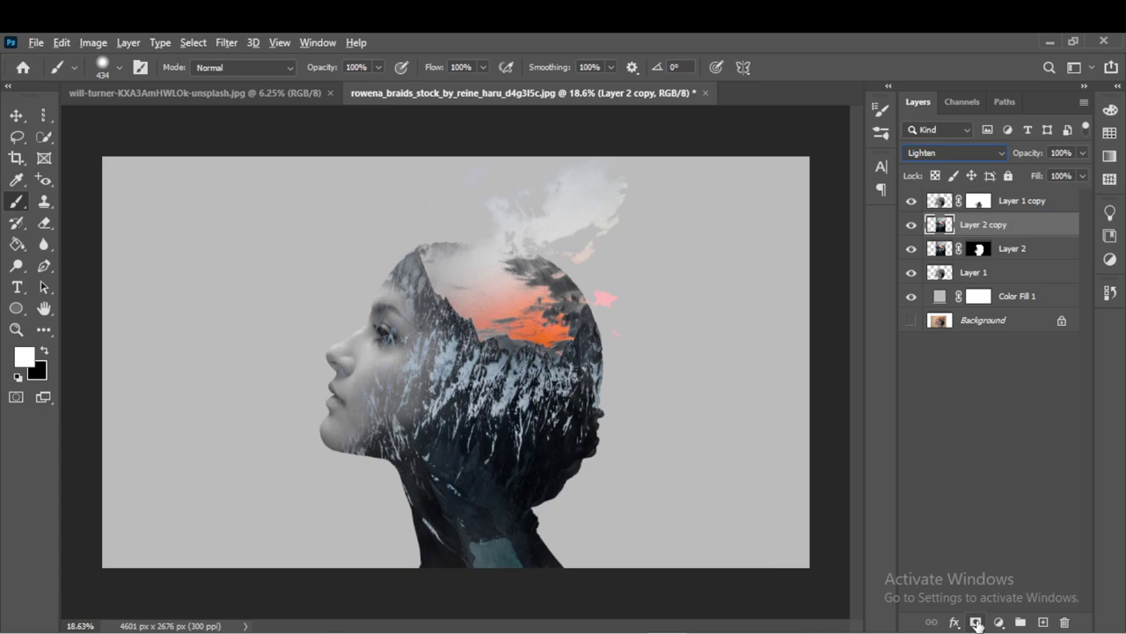
# Step: Hide Layer 2 copy behind a black mask and set the brush opacity to 18%
pyautogui.keyDown('alt'); pyautogui.click(977, 621); pyautogui.keyUp('alt')
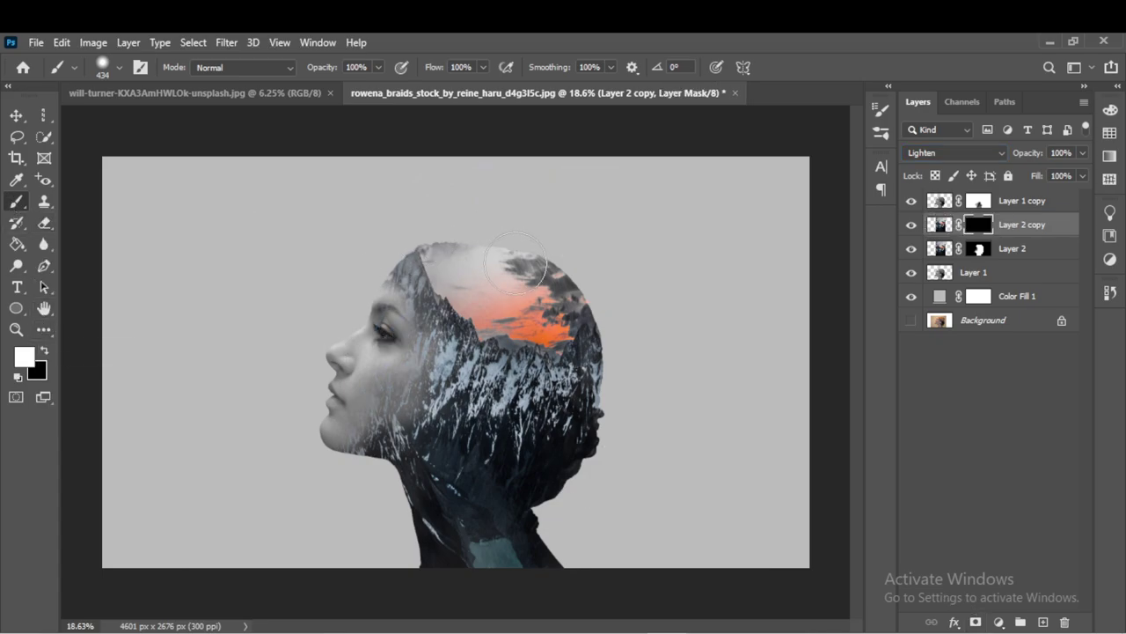
pyautogui.click(379, 66)
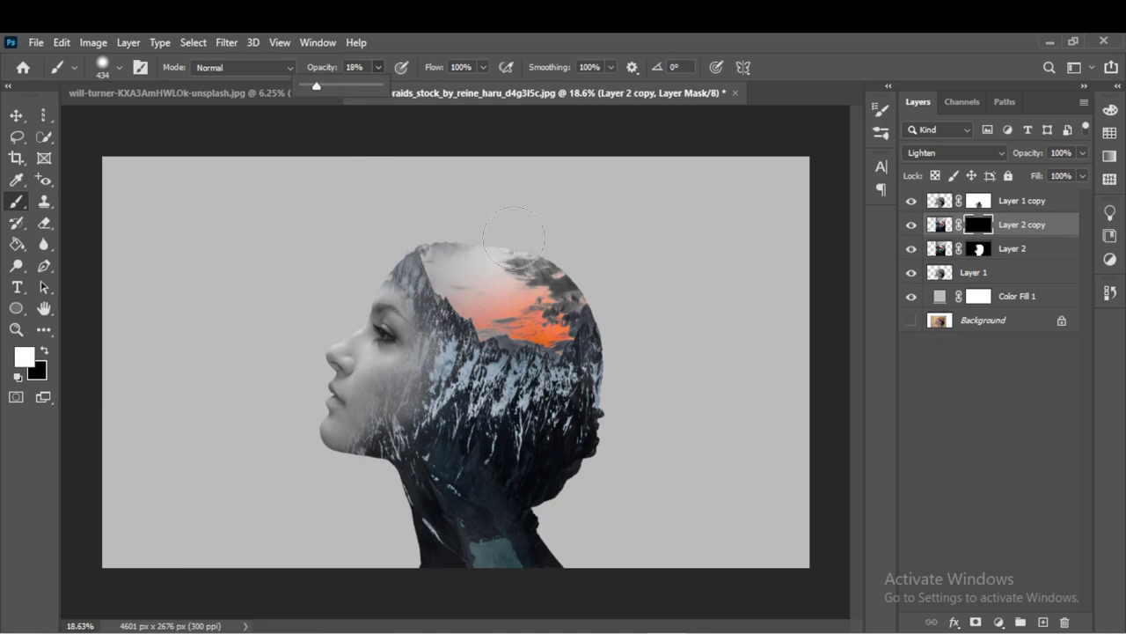
pyautogui.click(538, 281)
# Step: Paint softly around the top of the head to reveal wispy clouds above it
pyautogui.moveTo(536, 281); pyautogui.dragTo(559, 270)
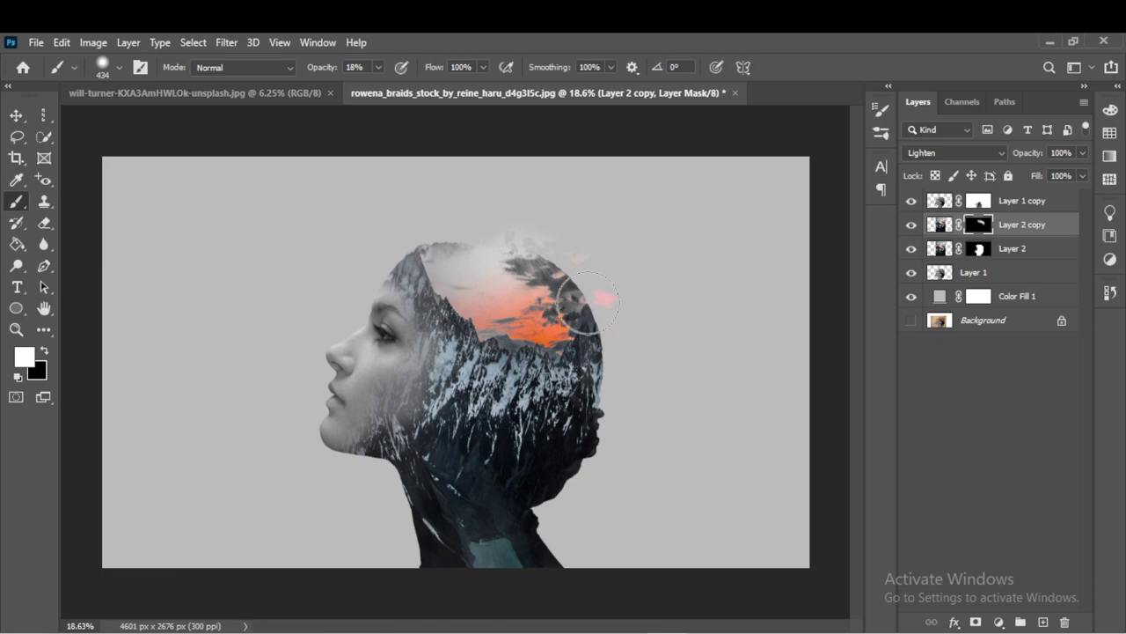
pyautogui.moveTo(587, 299); pyautogui.dragTo(579, 275)
pyautogui.click(16, 116)
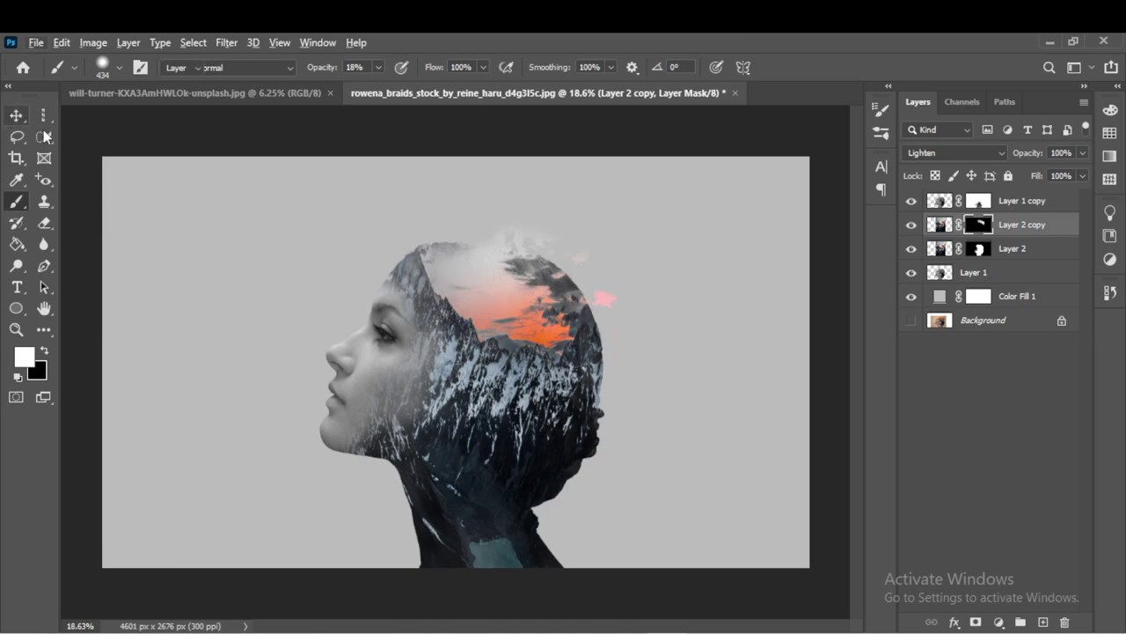
pyautogui.keyDown('alt'); pyautogui.scroll(2, 556, 336); pyautogui.keyUp('alt')
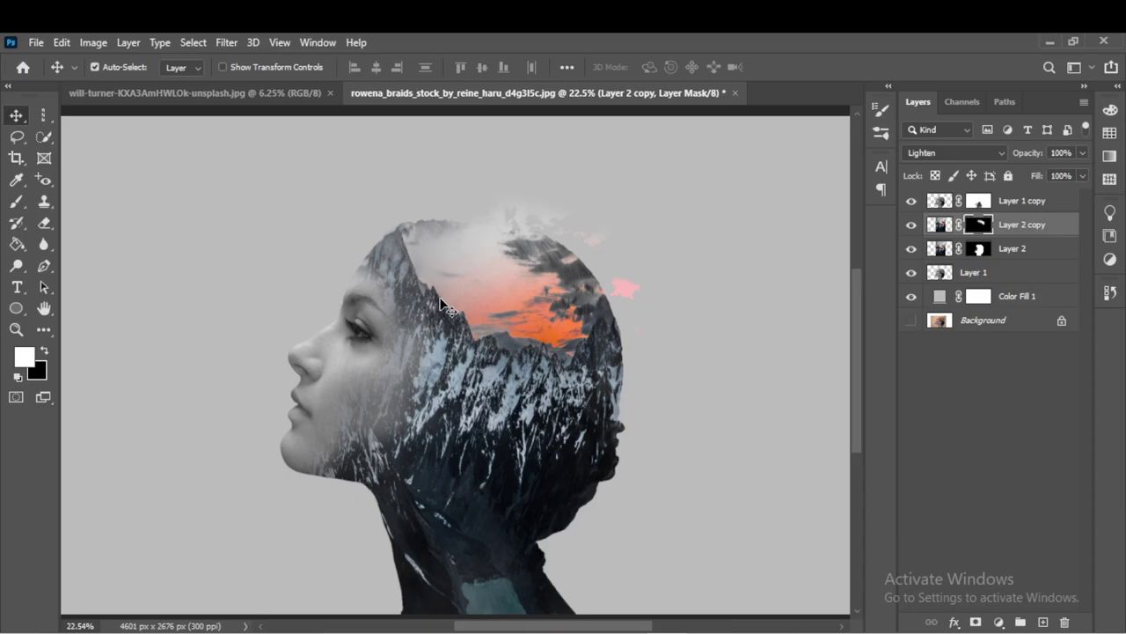